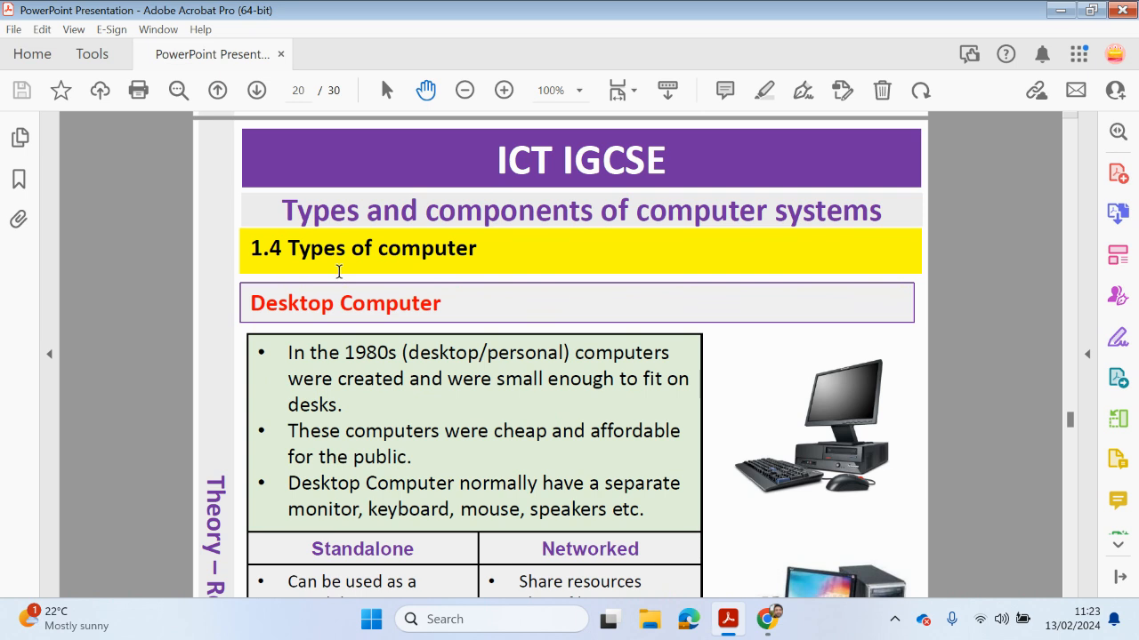
Select the heading '1.4 Types of computer' and then most of the word 'Desktop' on the slide.
left_click_drag(252, 247, 476, 249)
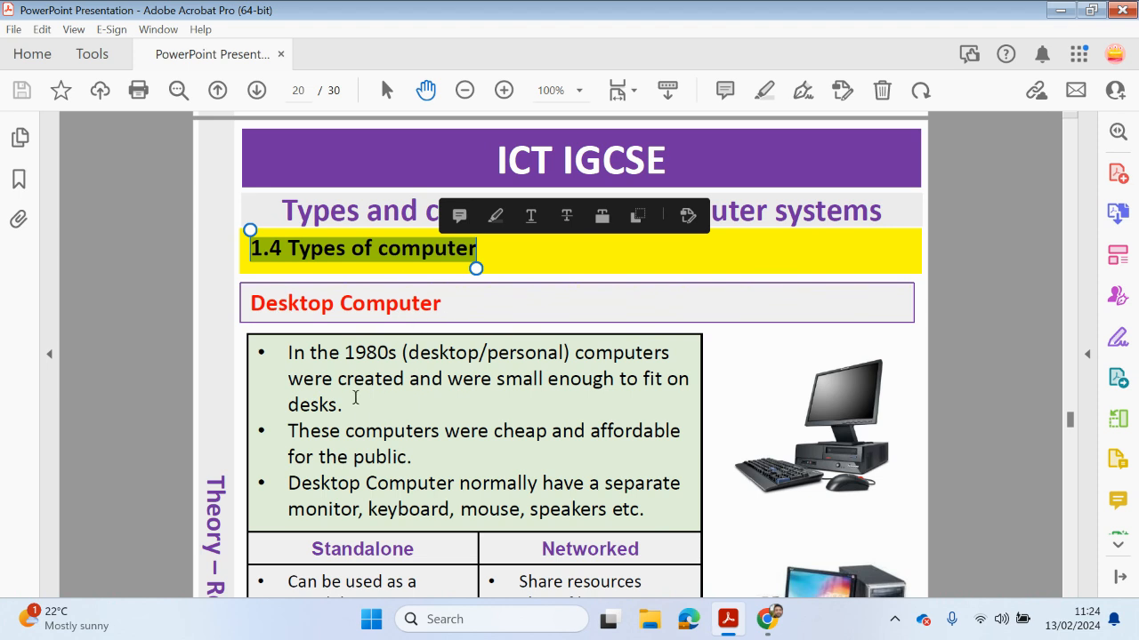
scroll(355, 398, "down", 1)
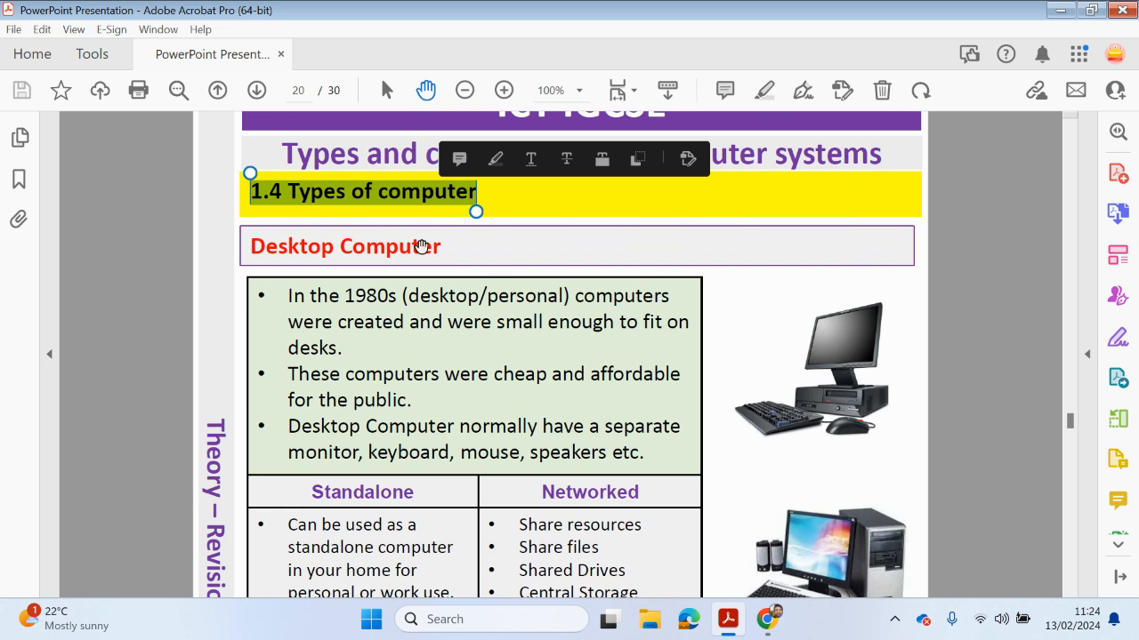
left_click_drag(336, 253, 258, 247)
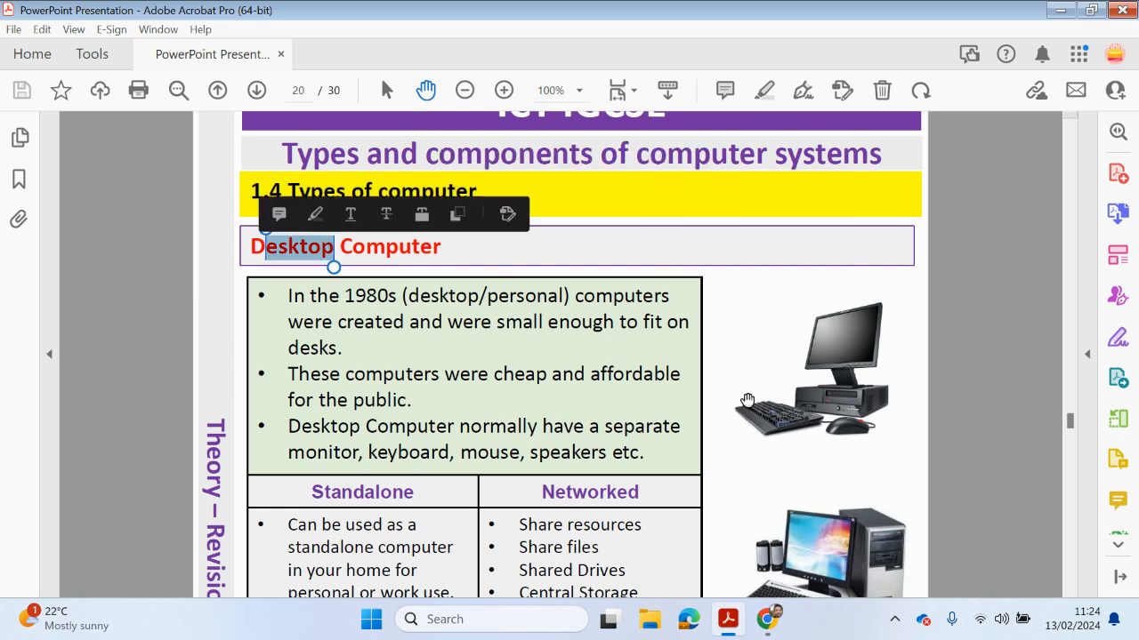
scroll(747, 409, "down", 1)
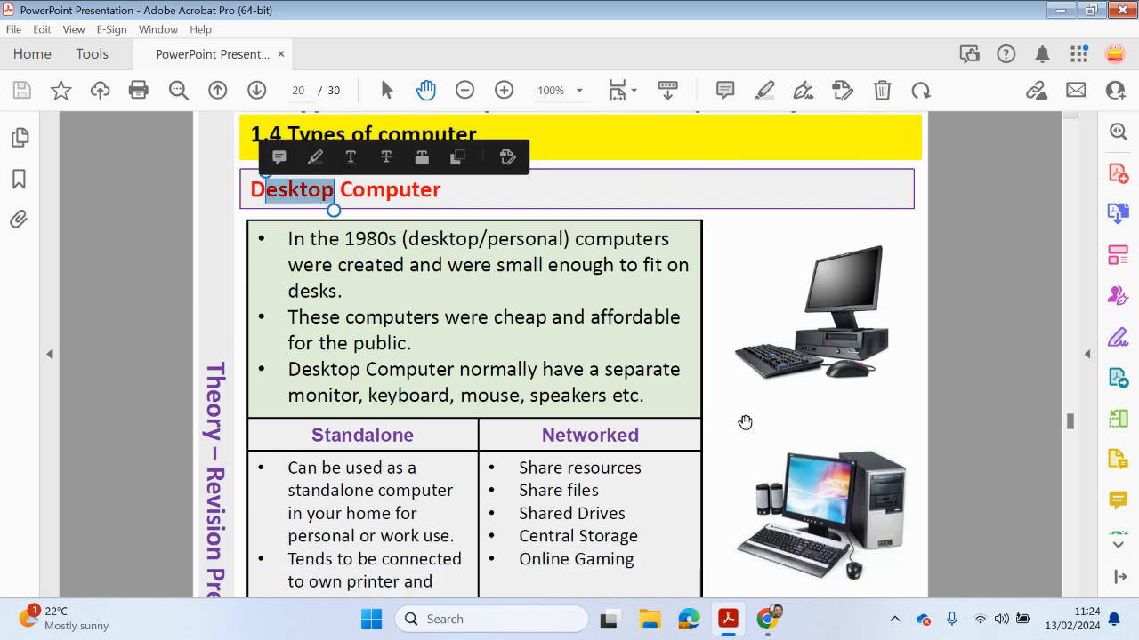
scroll(741, 433, "down", 1)
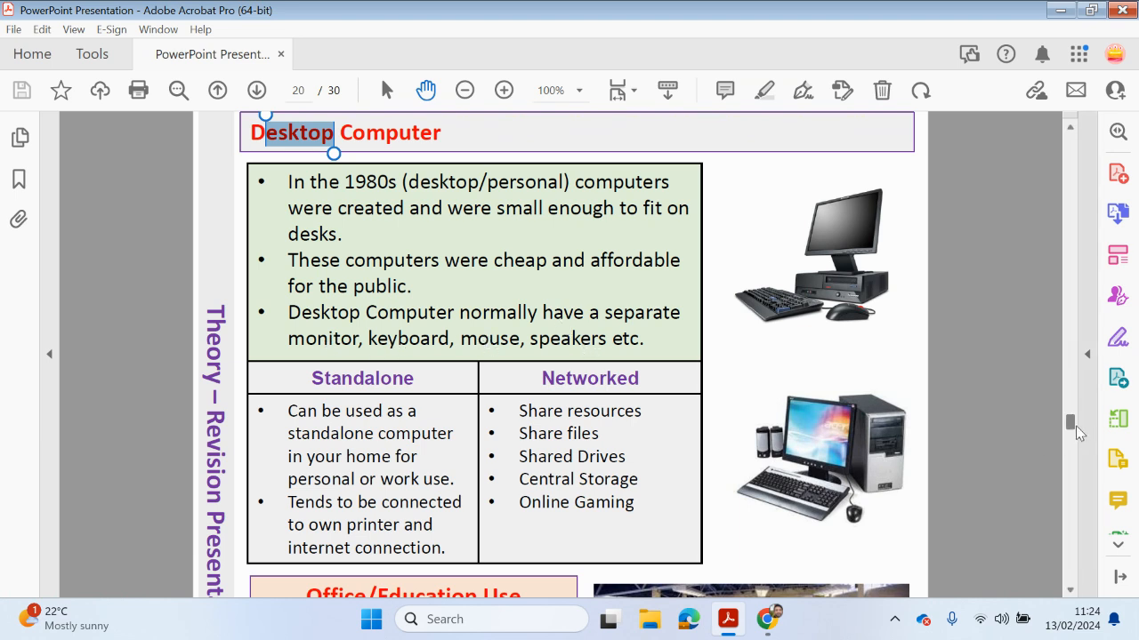
scroll(651, 415, "down", 2)
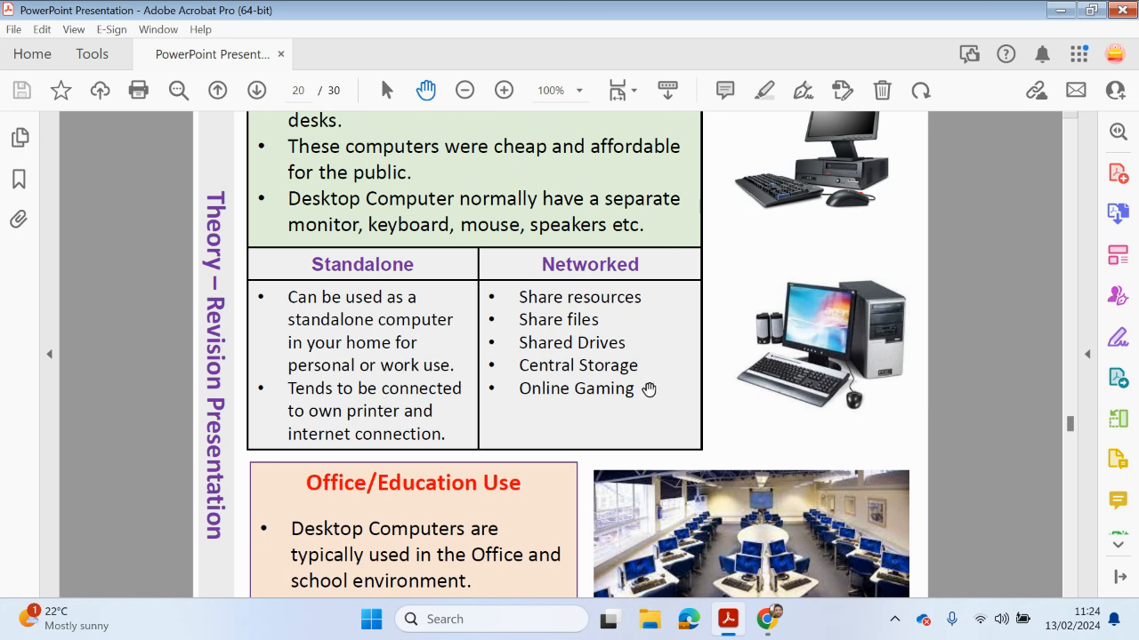
scroll(647, 389, "down", 2)
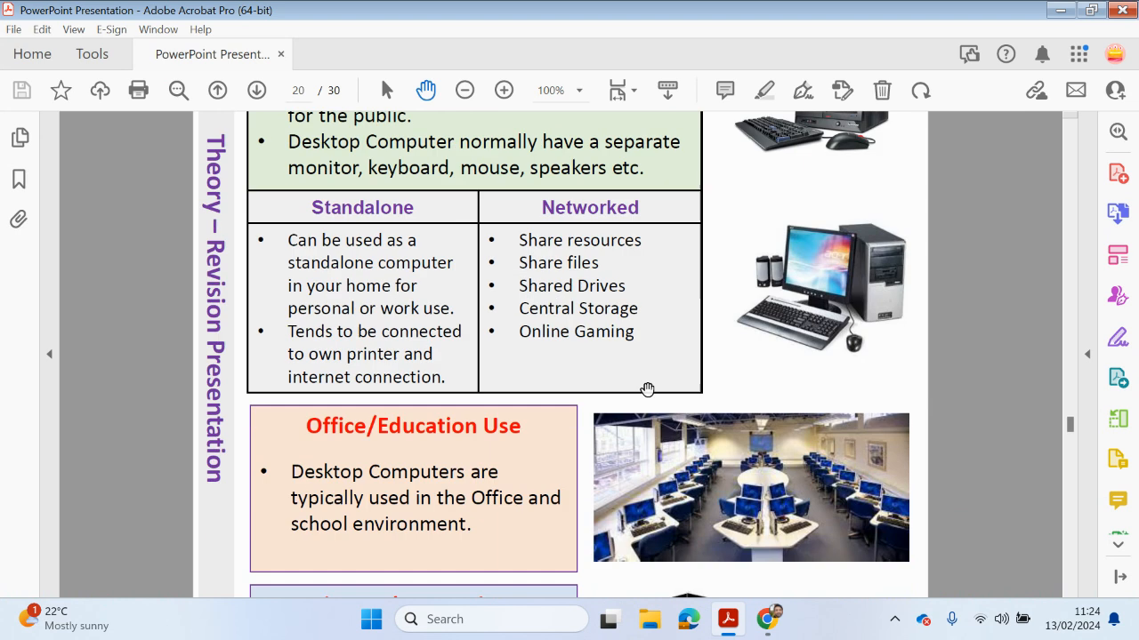
scroll(636, 389, "down", 2)
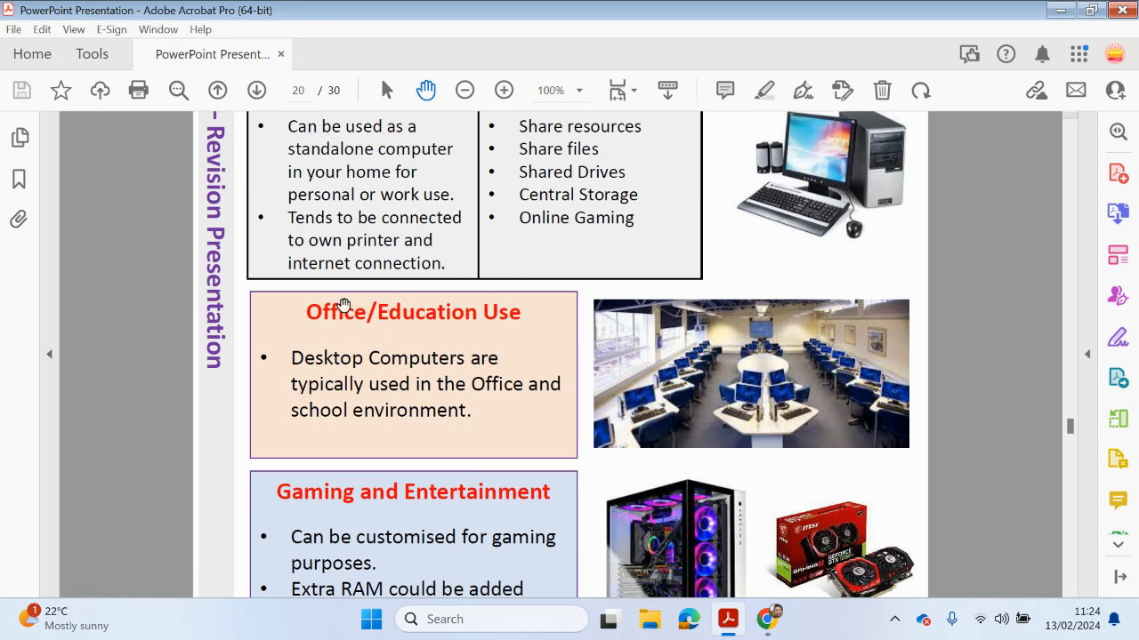
scroll(343, 303, "down", 3)
scroll(343, 302, "down", 1)
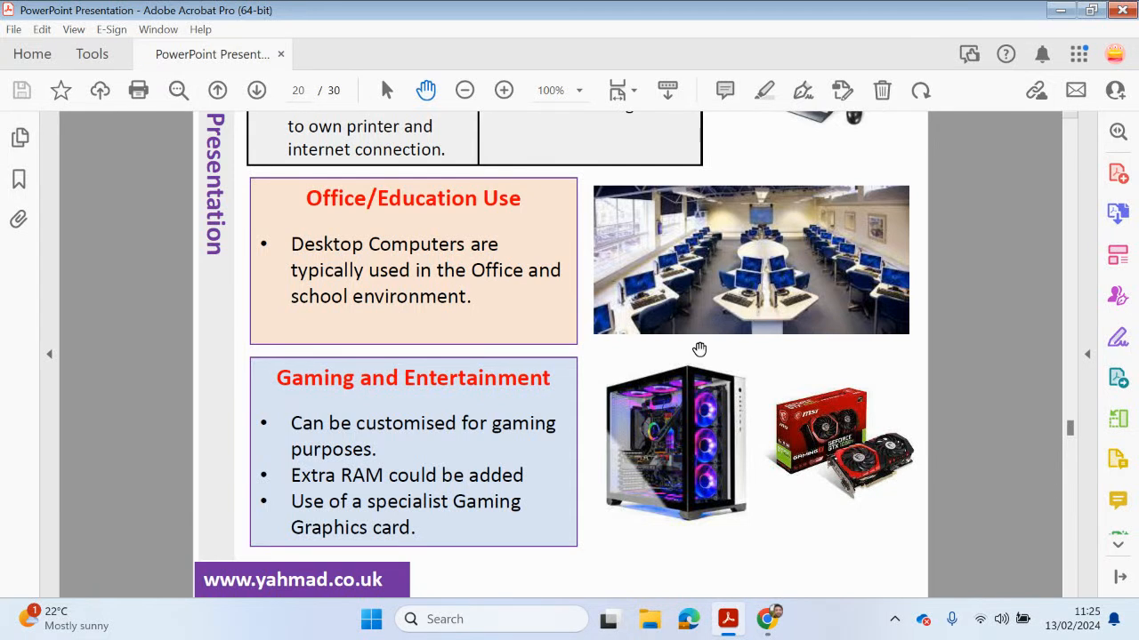
scroll(596, 391, "down", 2)
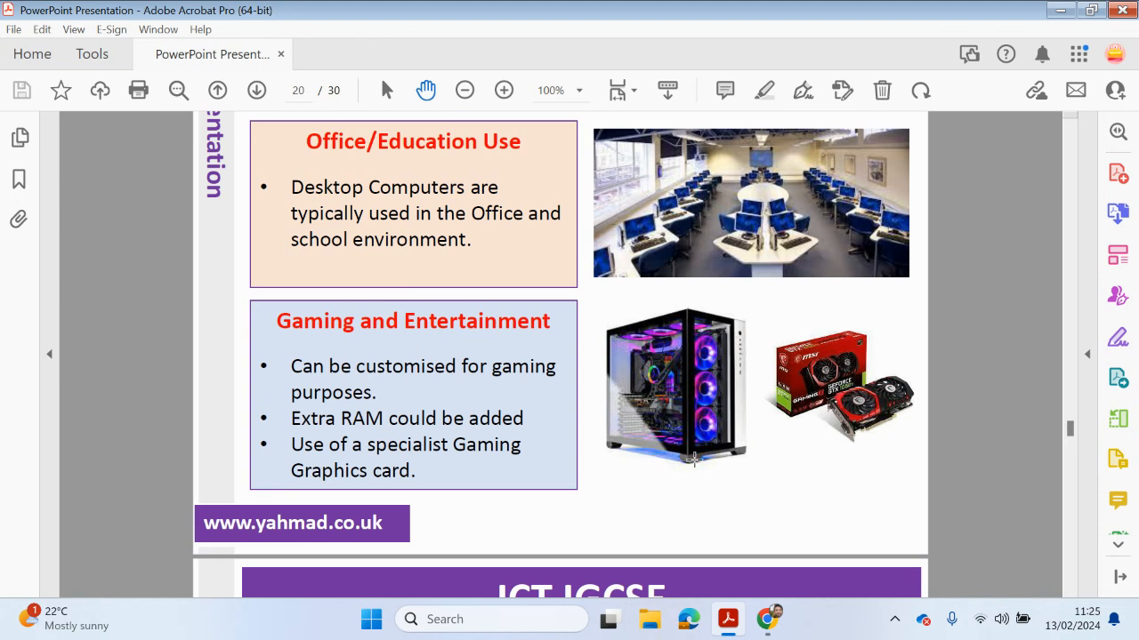
scroll(671, 490, "up", 1)
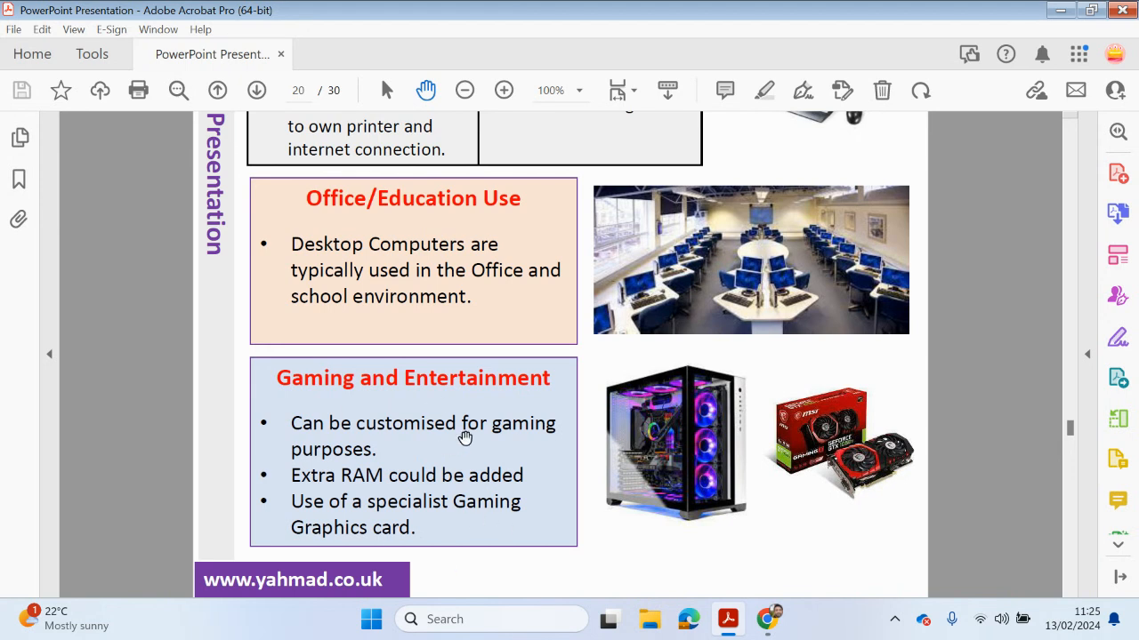
scroll(464, 436, "up", 3)
scroll(465, 435, "up", 3)
scroll(449, 436, "up", 3)
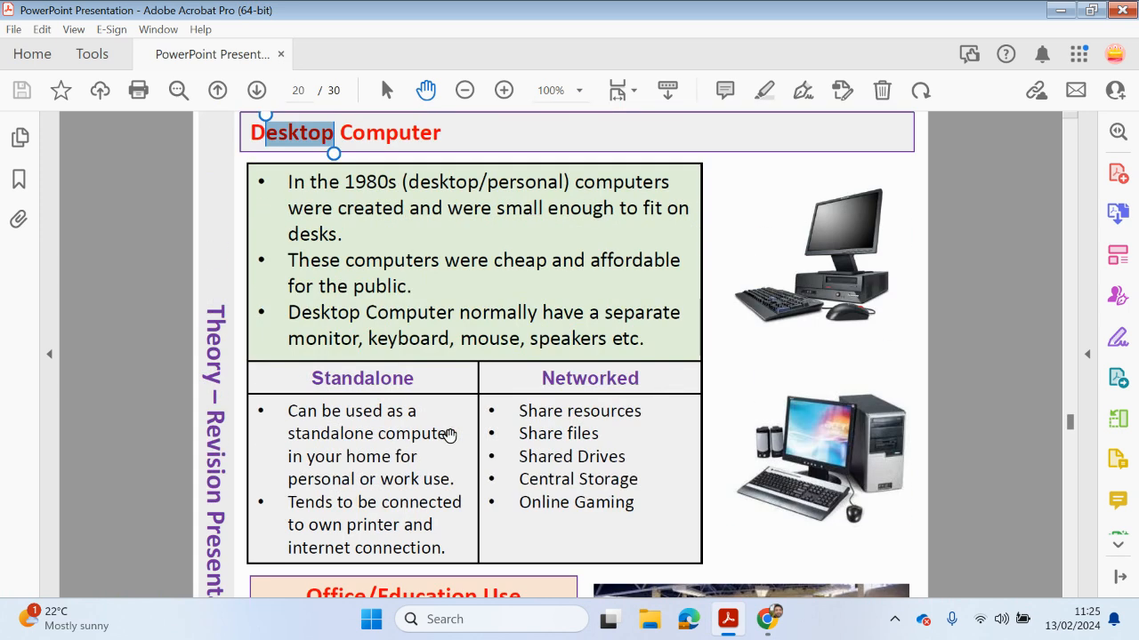
scroll(449, 436, "down", 3)
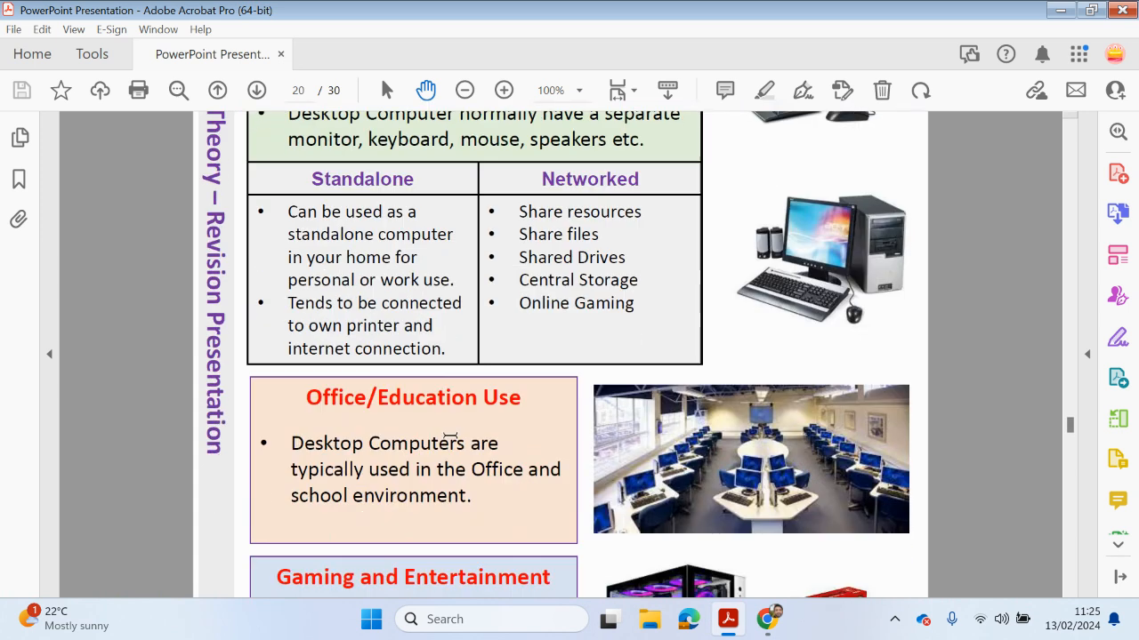
scroll(449, 436, "down", 3)
scroll(449, 436, "down", 3)
scroll(450, 416, "down", 3)
scroll(449, 417, "down", 3)
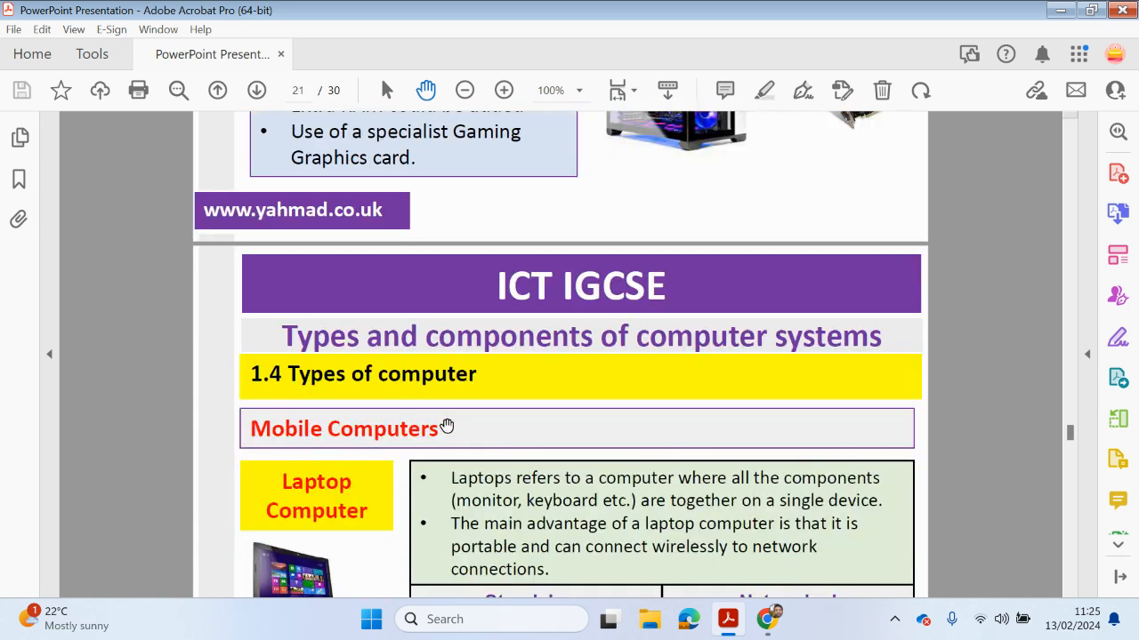
scroll(450, 416, "down", 3)
scroll(449, 422, "down", 3)
scroll(449, 427, "down", 3)
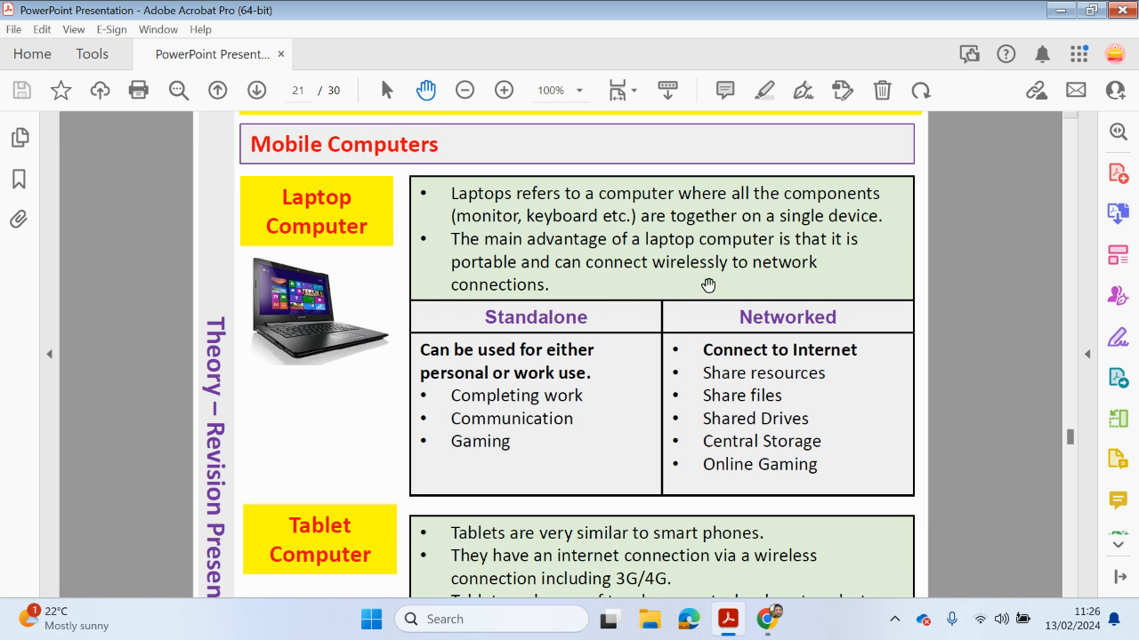
scroll(708, 285, "up", 4)
scroll(708, 294, "up", 4)
scroll(708, 293, "up", 4)
scroll(708, 298, "up", 4)
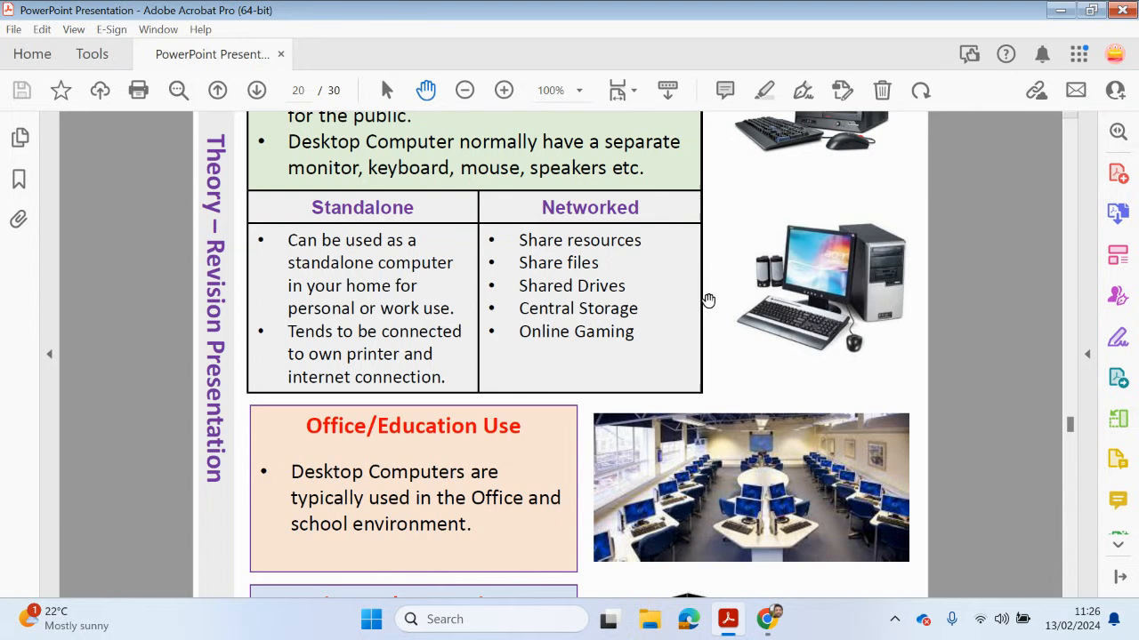
scroll(708, 297, "up", 4)
scroll(708, 298, "up", 3)
scroll(766, 330, "down", 2)
scroll(766, 329, "down", 1)
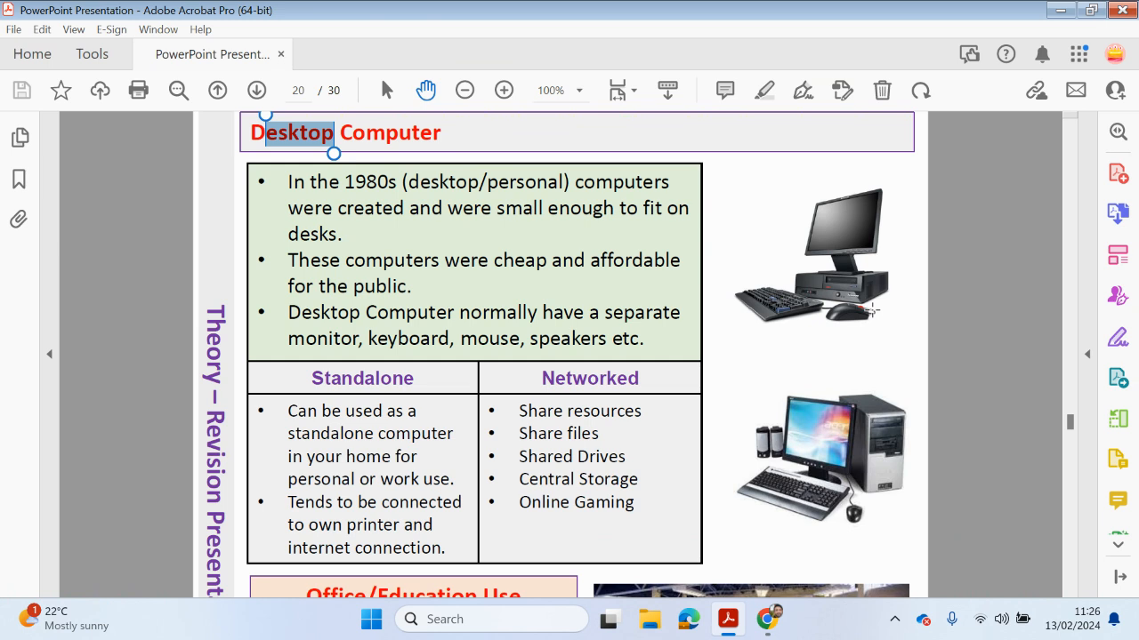
scroll(825, 372, "down", 3)
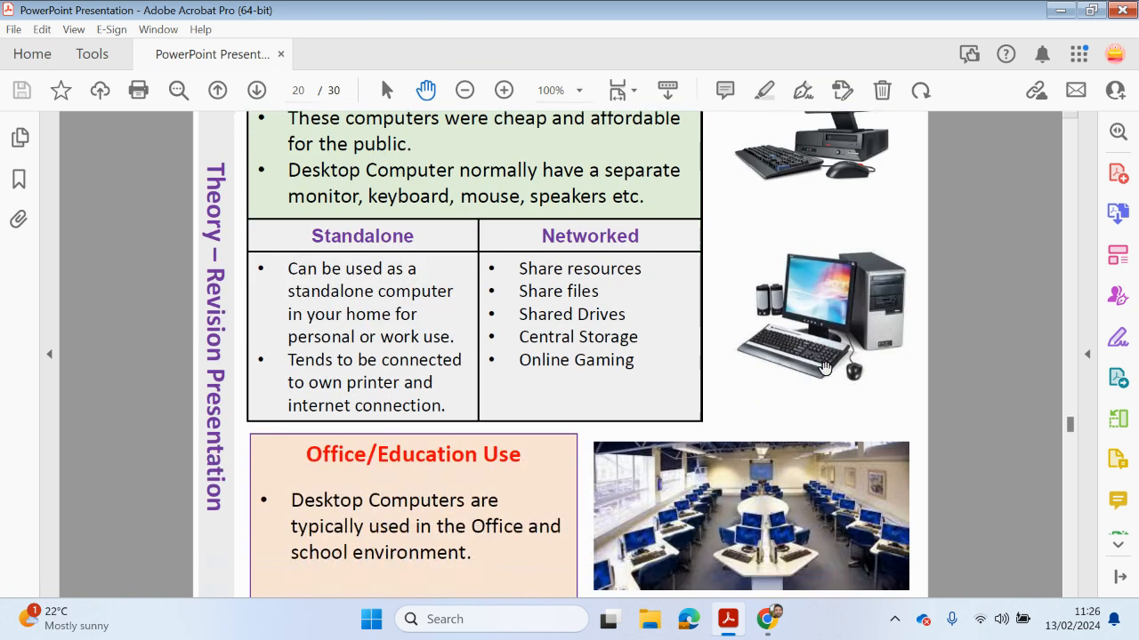
scroll(825, 372, "down", 3)
scroll(826, 371, "down", 4)
scroll(826, 371, "down", 4)
scroll(825, 372, "down", 3)
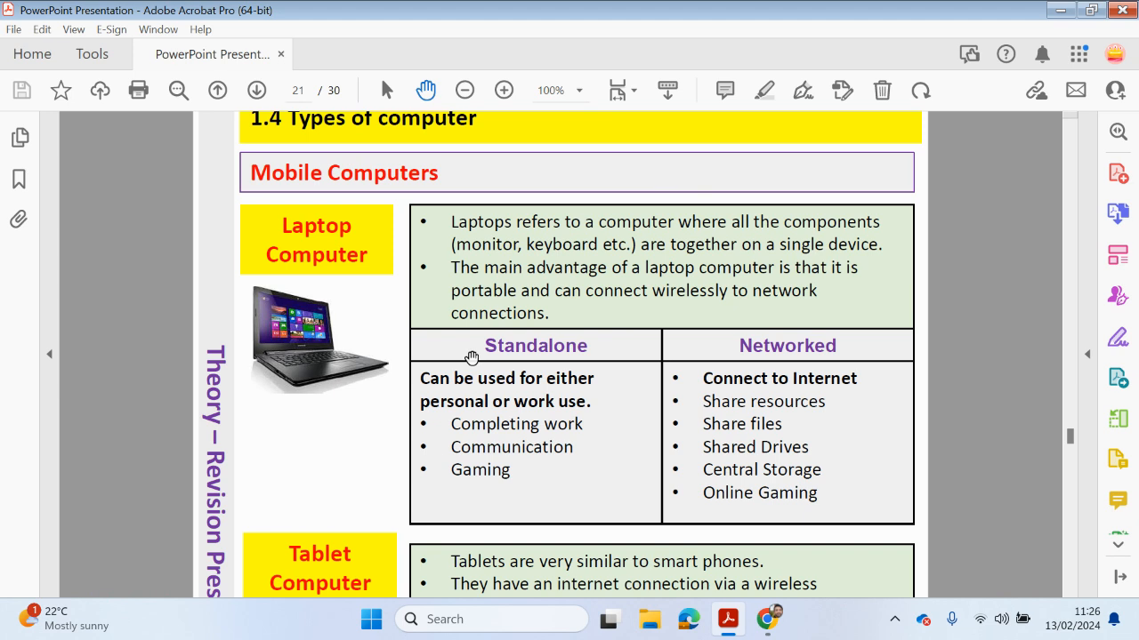
scroll(421, 468, "down", 1)
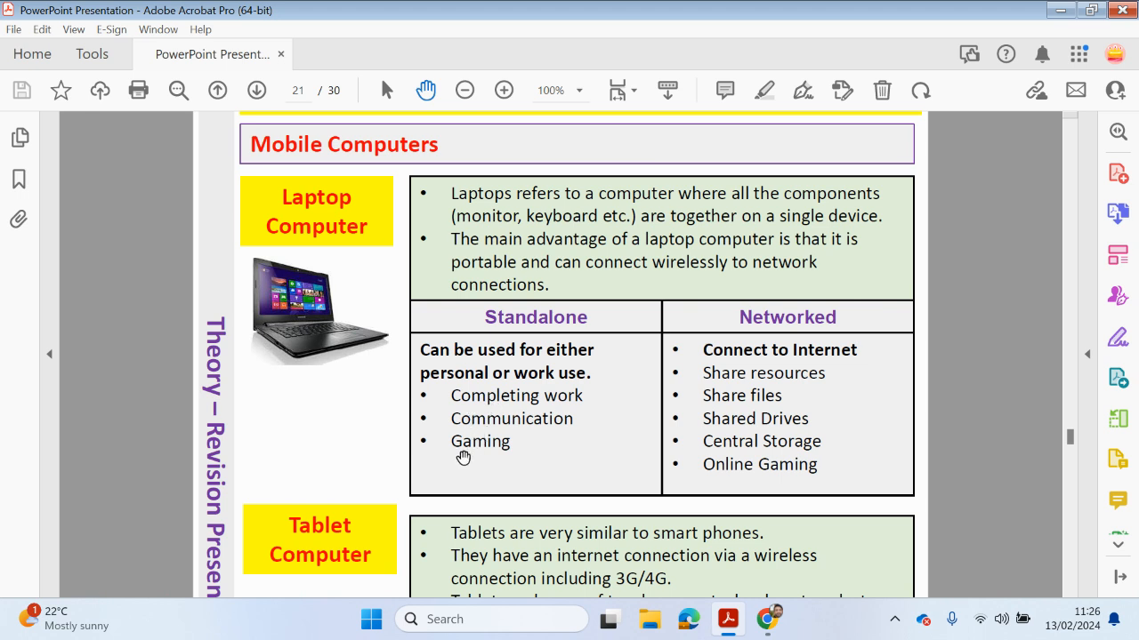
Select the word 'Gaming' in the laptop uses list, then clear the selection.
left_click_drag(451, 442, 511, 445)
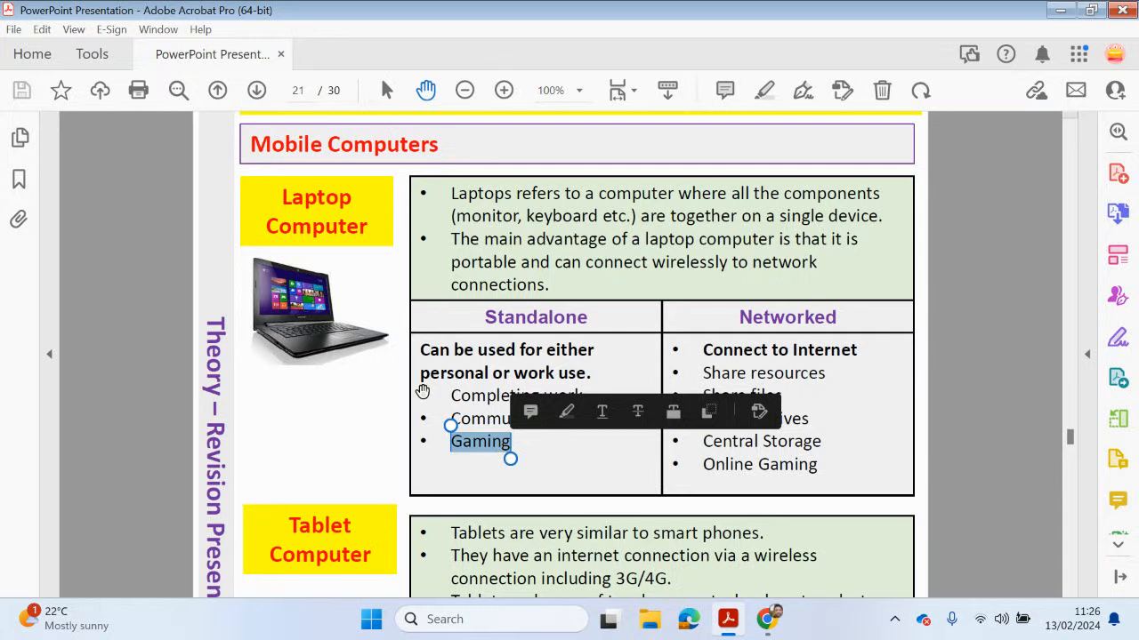
left_click(739, 511)
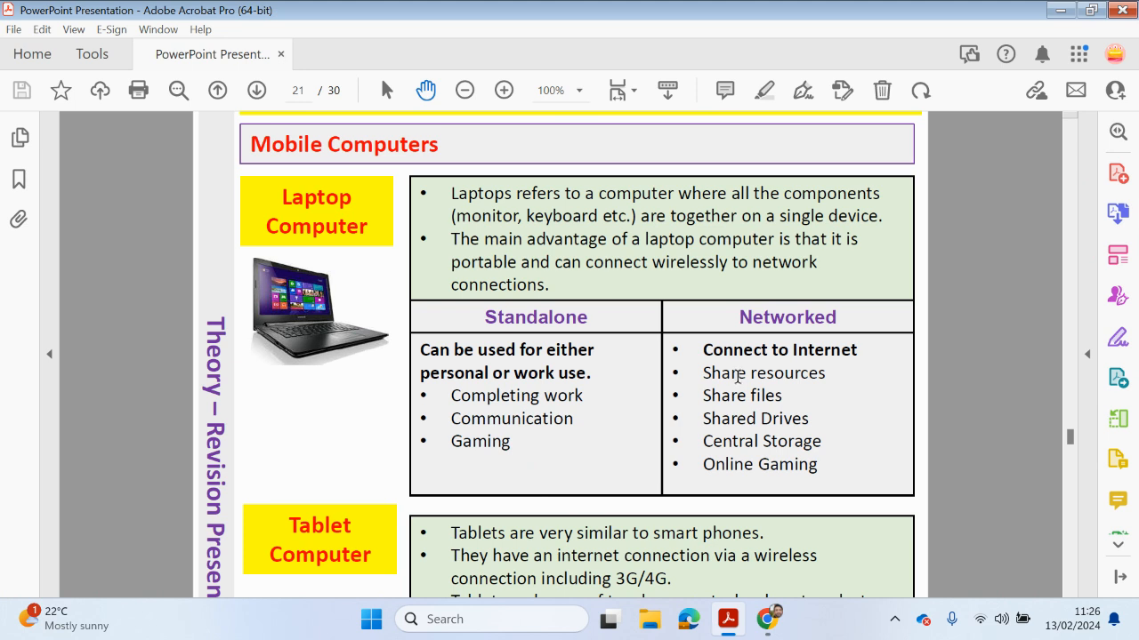
scroll(724, 352, "down", 2)
scroll(724, 352, "down", 1)
scroll(724, 352, "down", 1)
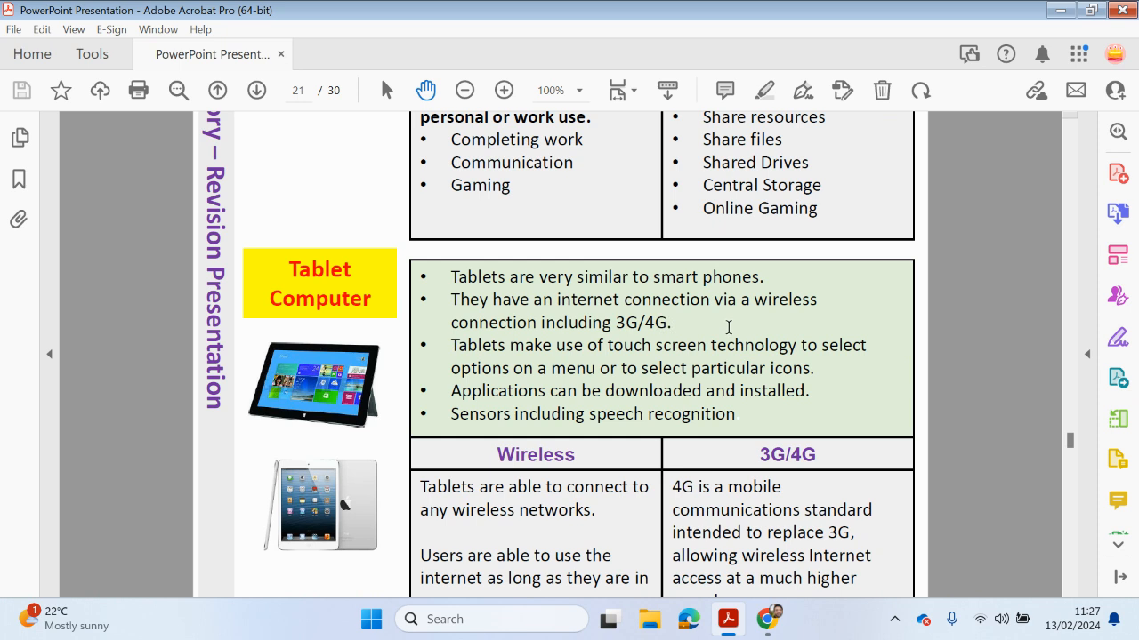
scroll(709, 356, "down", 2)
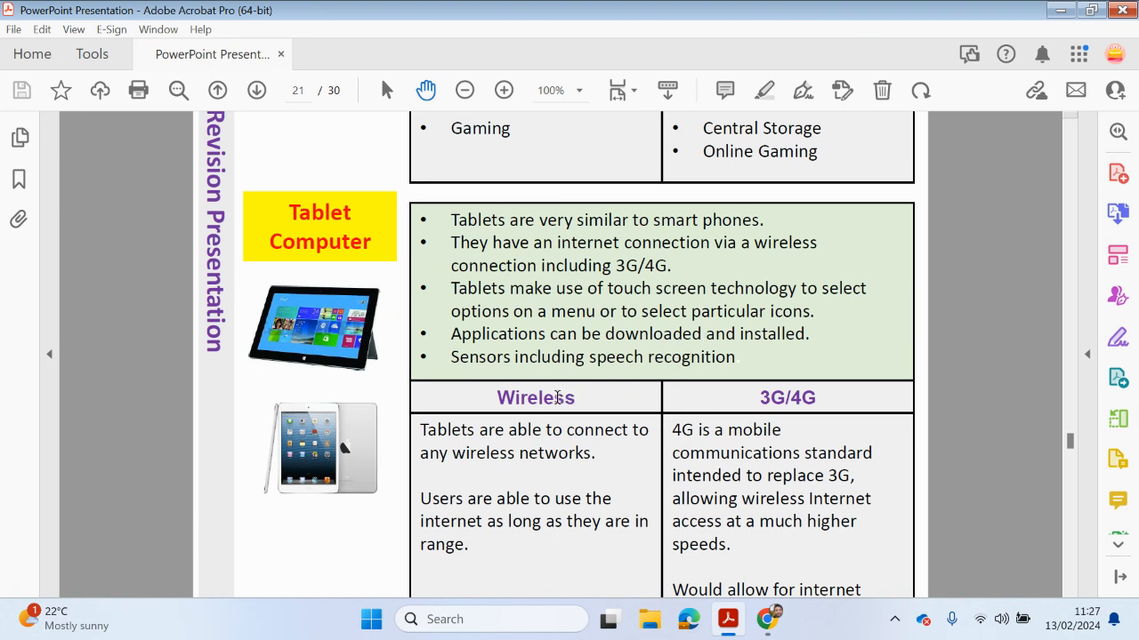
scroll(550, 401, "down", 1)
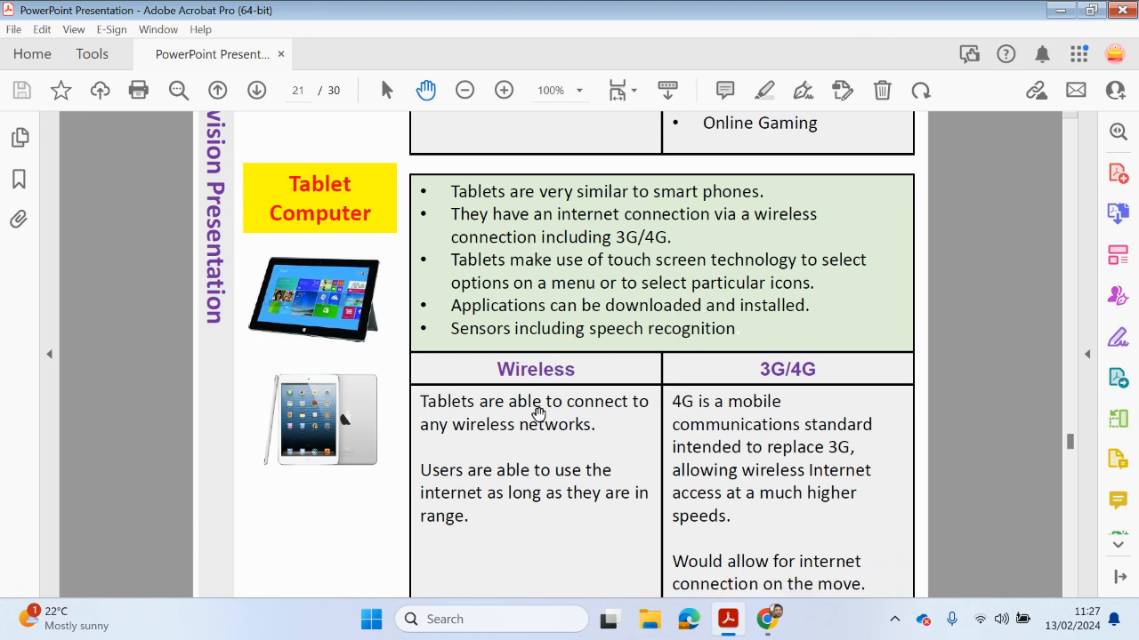
scroll(569, 391, "down", 3)
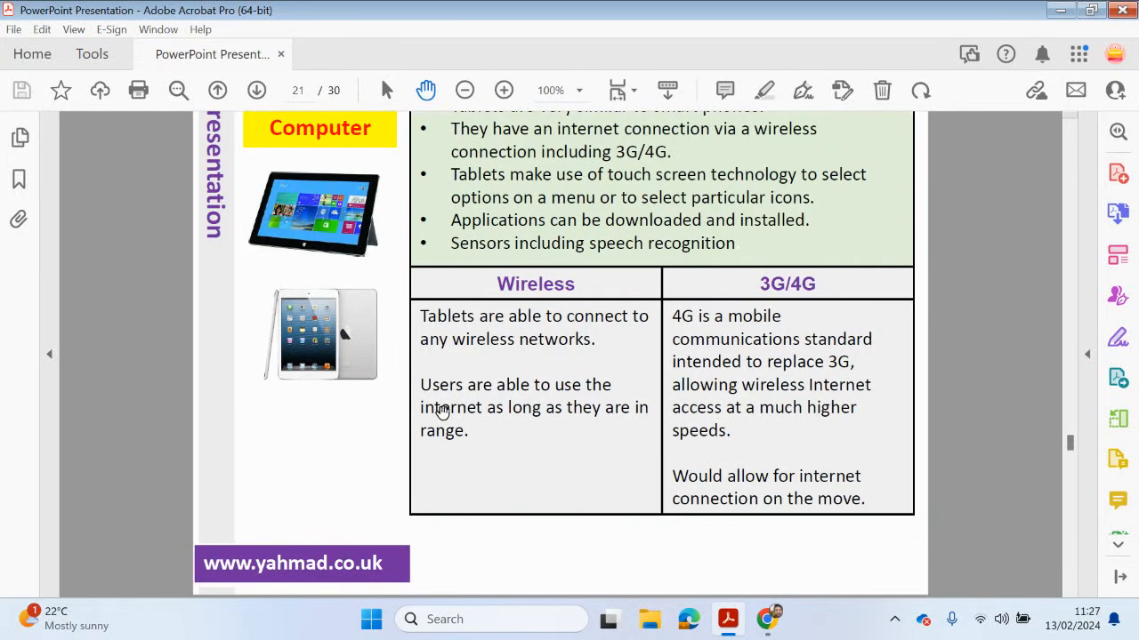
scroll(391, 263, "up", 1)
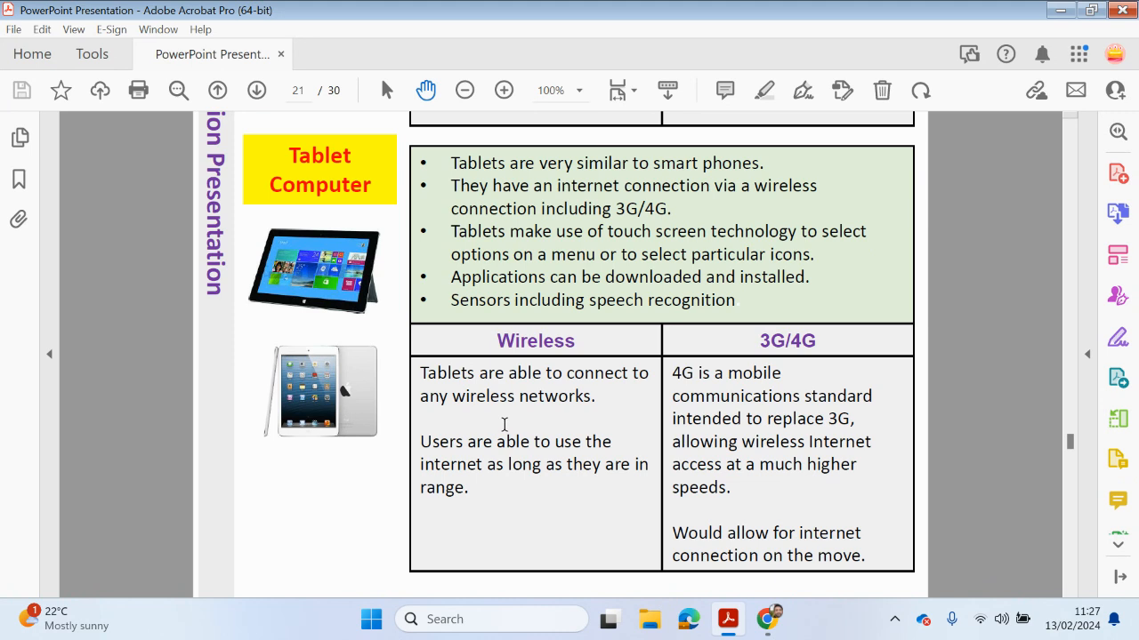
scroll(551, 401, "up", 5)
scroll(578, 391, "up", 5)
scroll(602, 389, "up", 5)
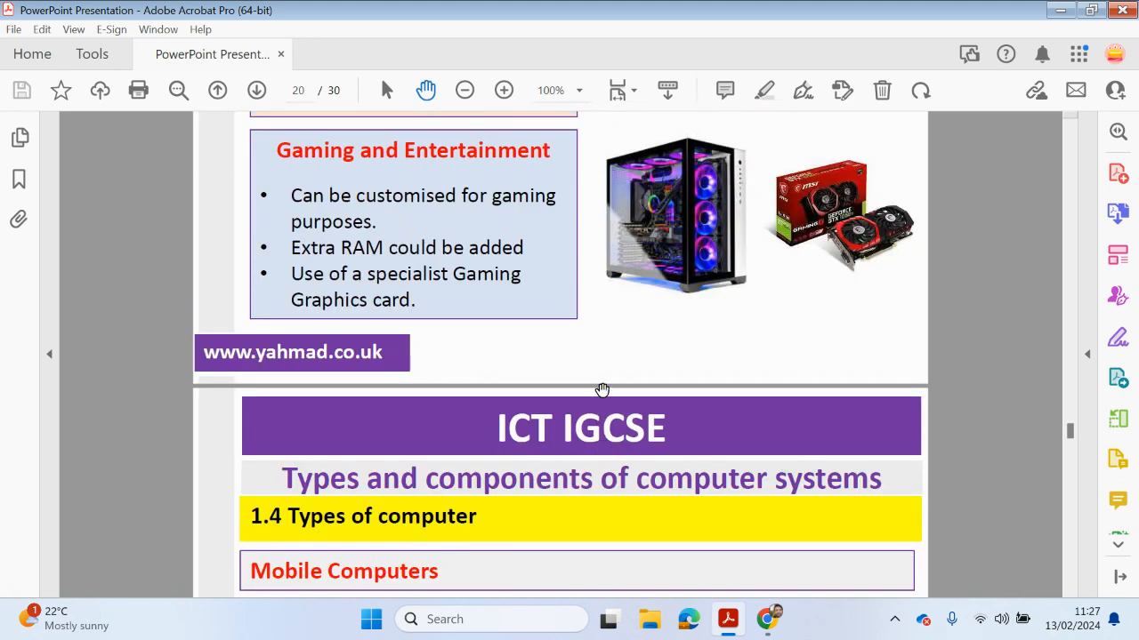
scroll(603, 389, "up", 5)
scroll(603, 389, "up", 3)
scroll(602, 388, "up", 3)
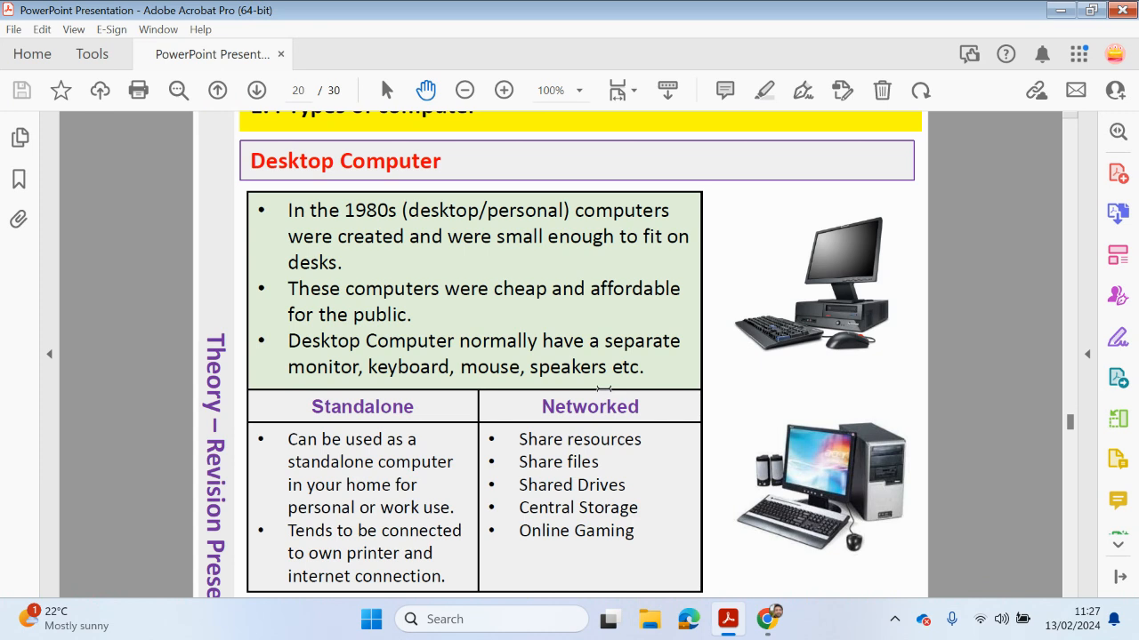
scroll(854, 383, "down", 3)
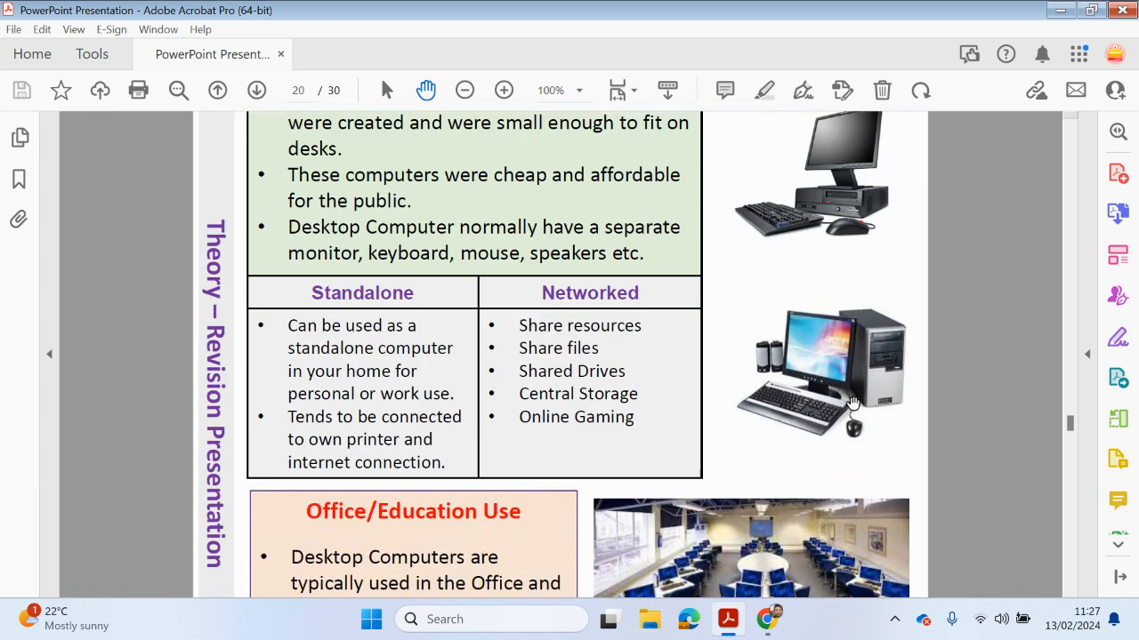
scroll(854, 392, "down", 3)
scroll(850, 401, "down", 5)
scroll(851, 401, "down", 8)
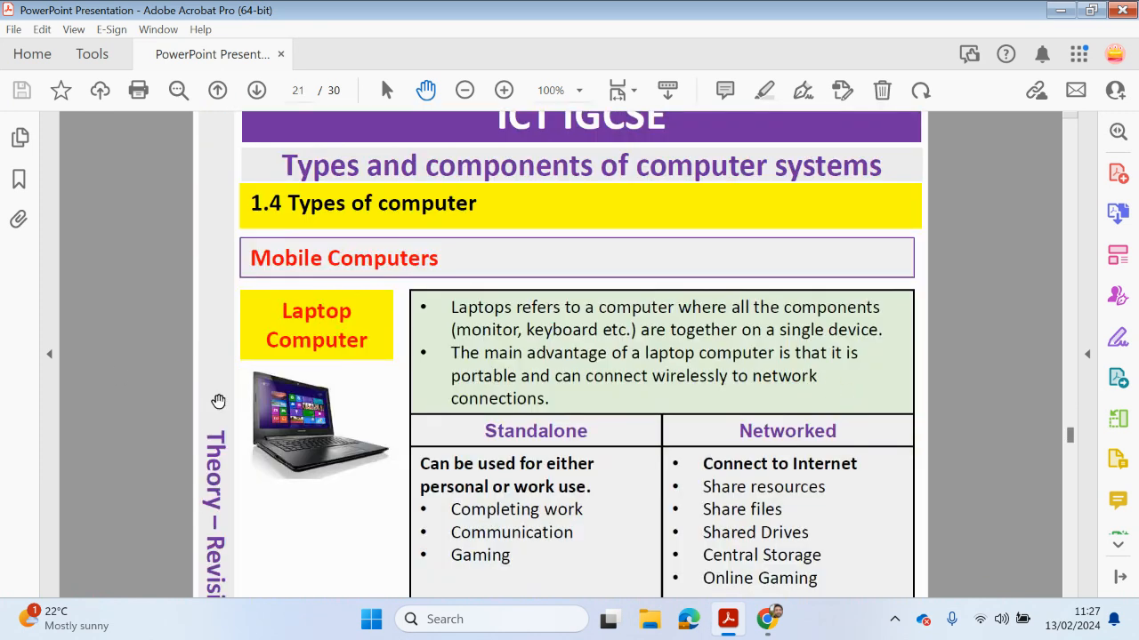
scroll(333, 365, "down", 1)
scroll(332, 365, "down", 5)
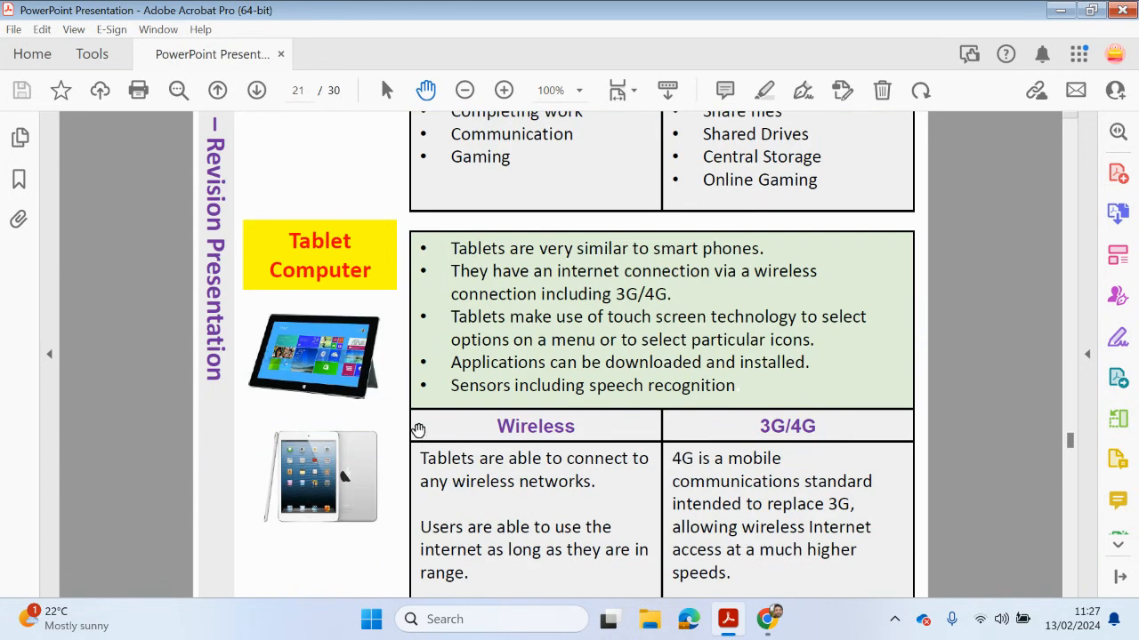
scroll(422, 476, "down", 1)
scroll(422, 476, "down", 1)
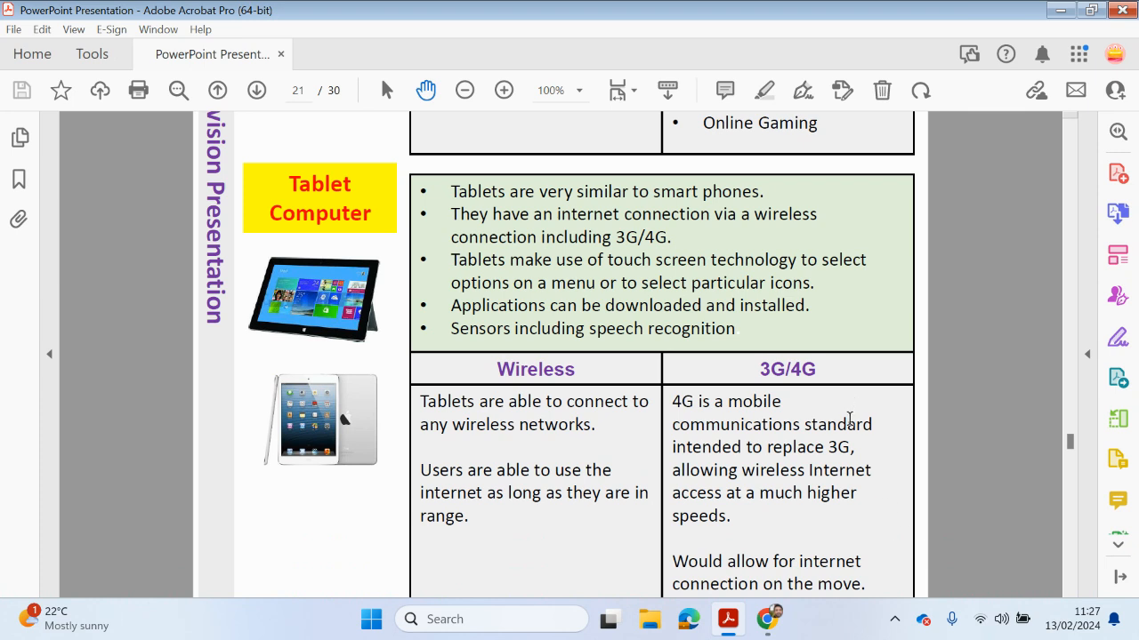
scroll(850, 419, "down", 1)
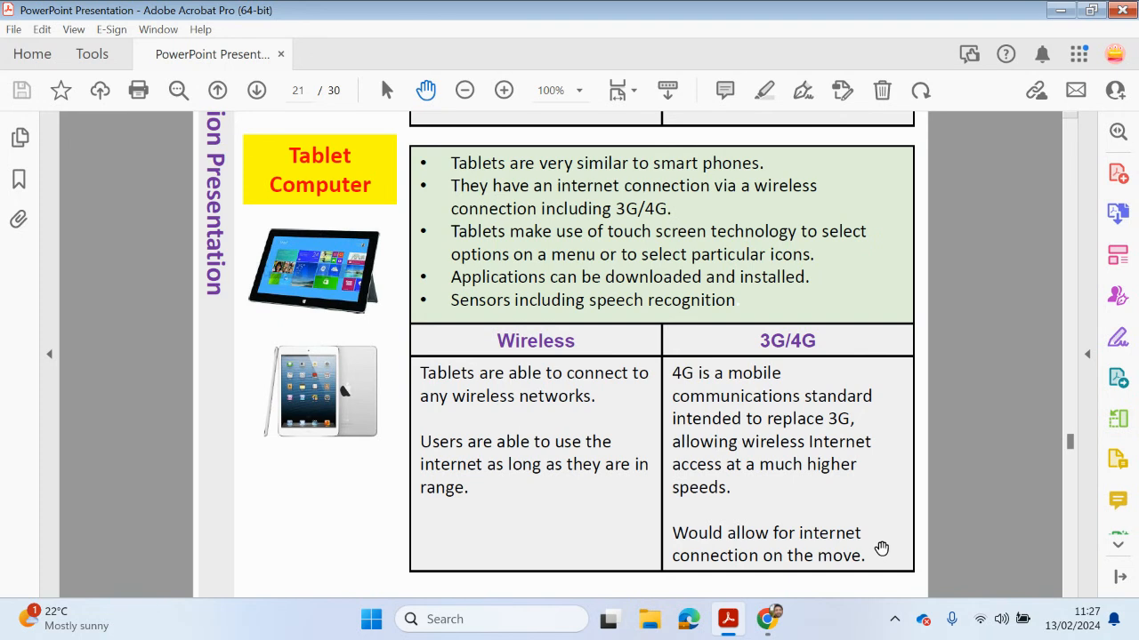
scroll(880, 547, "down", 3)
scroll(876, 544, "down", 5)
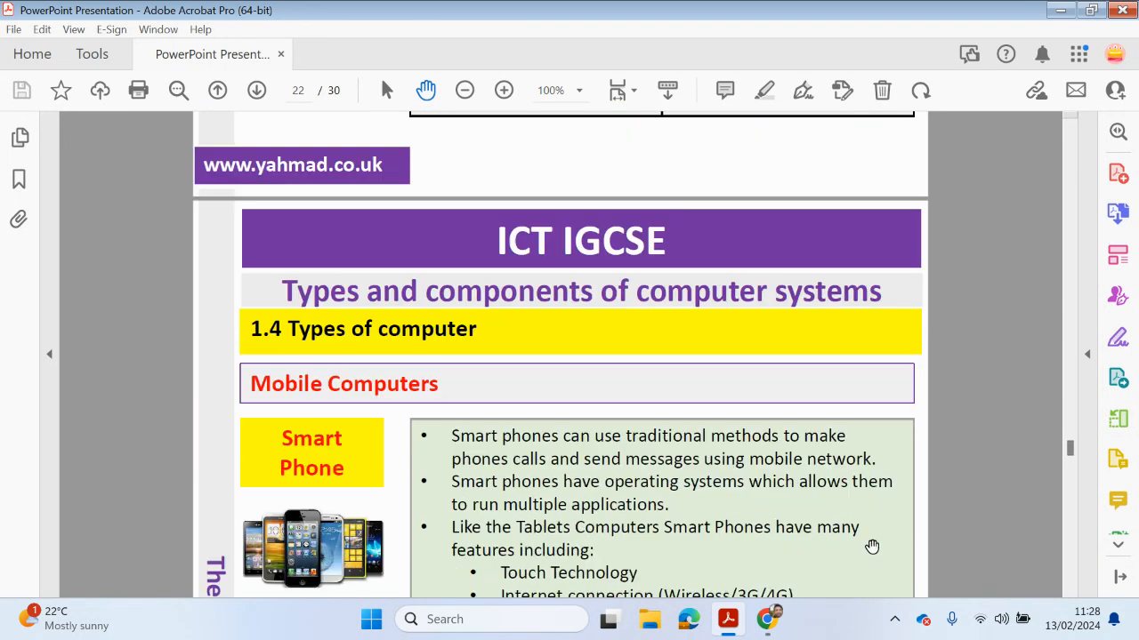
scroll(872, 547, "down", 3)
scroll(827, 454, "down", 3)
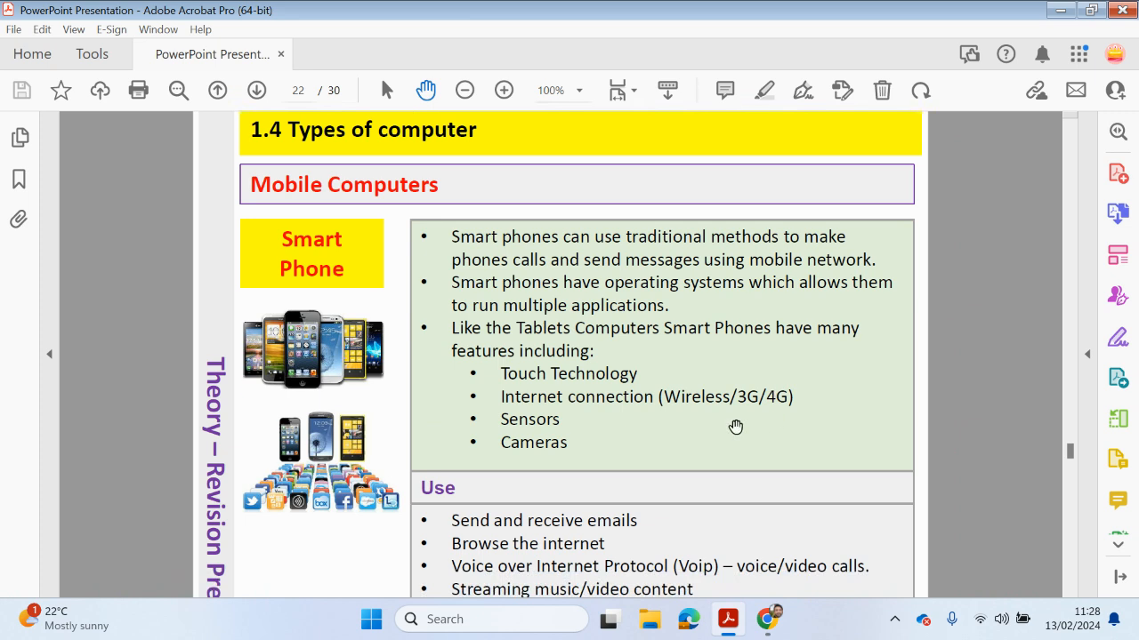
scroll(364, 405, "up", 4)
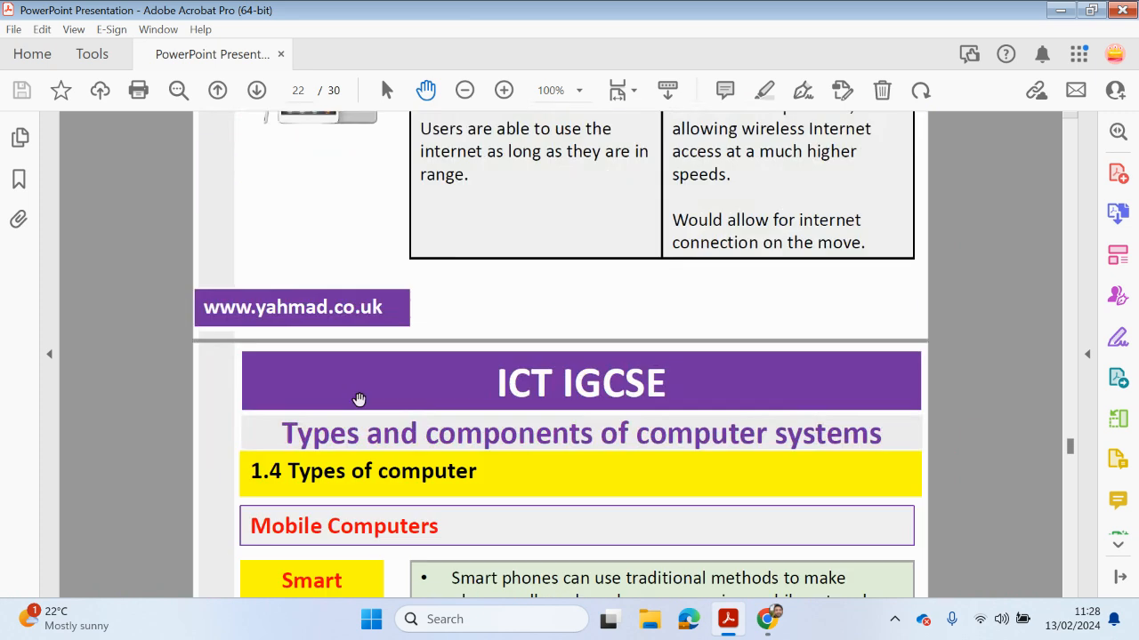
scroll(359, 399, "up", 4)
scroll(359, 398, "up", 2)
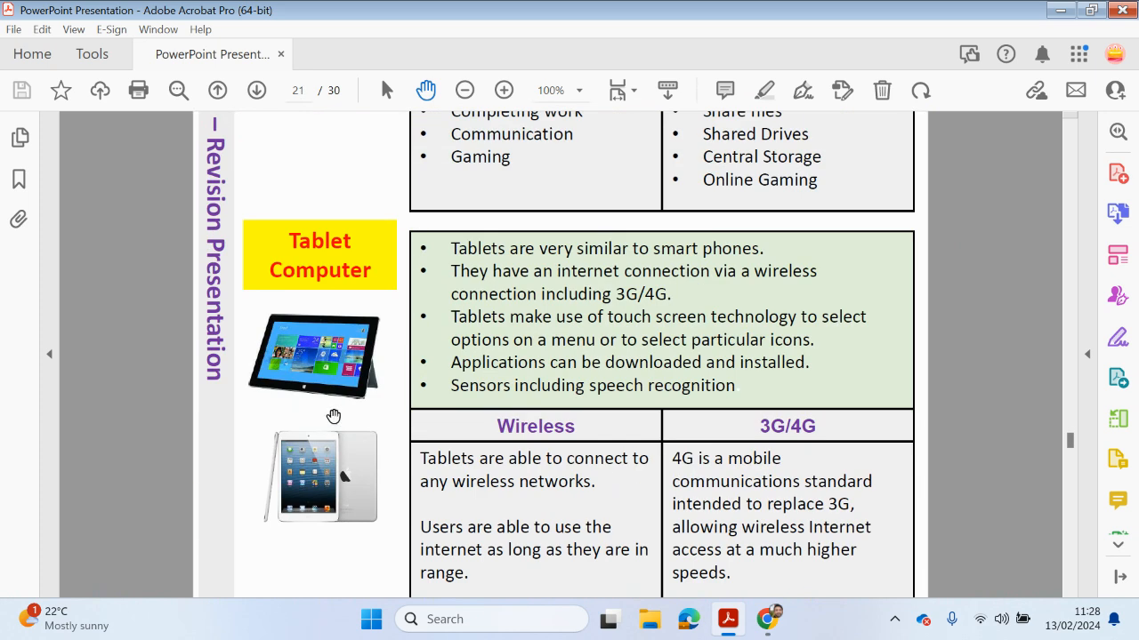
scroll(333, 415, "down", 3)
scroll(334, 416, "down", 3)
scroll(337, 422, "down", 3)
scroll(338, 427, "down", 3)
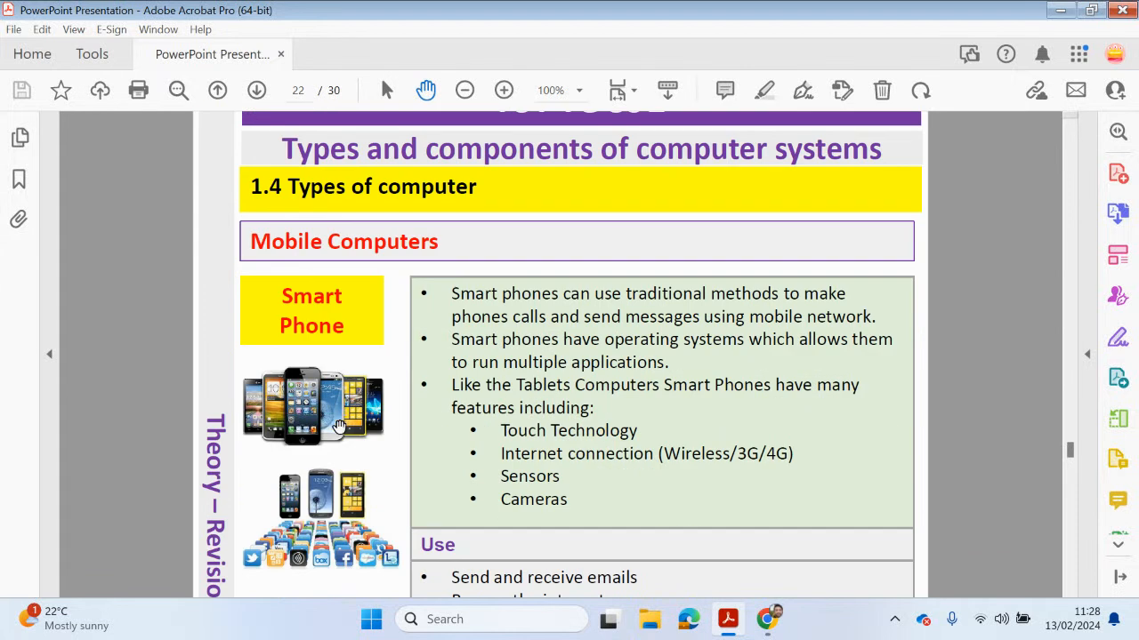
scroll(341, 430, "down", 2)
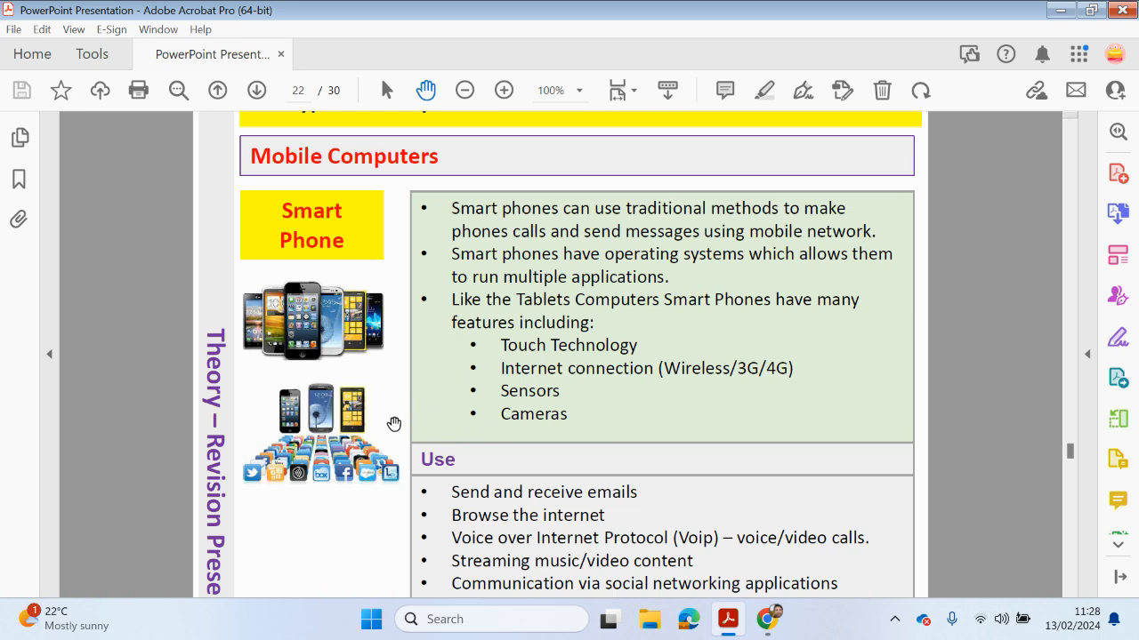
scroll(399, 407, "up", 5)
scroll(399, 408, "up", 5)
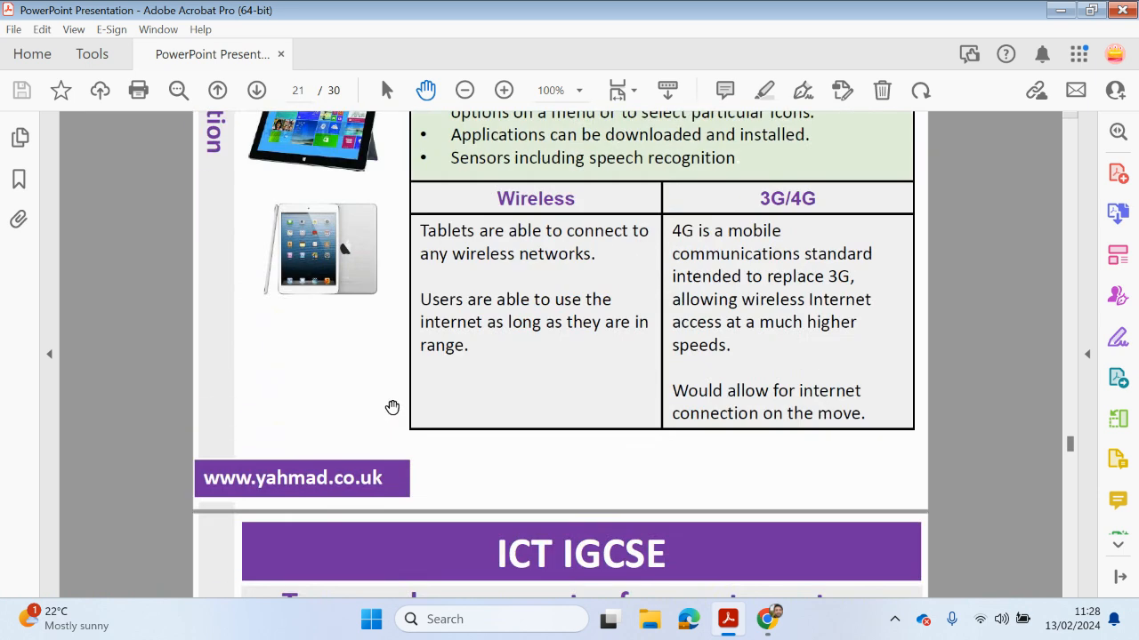
scroll(391, 405, "up", 2)
scroll(375, 391, "down", 3)
scroll(375, 392, "down", 5)
scroll(375, 393, "down", 5)
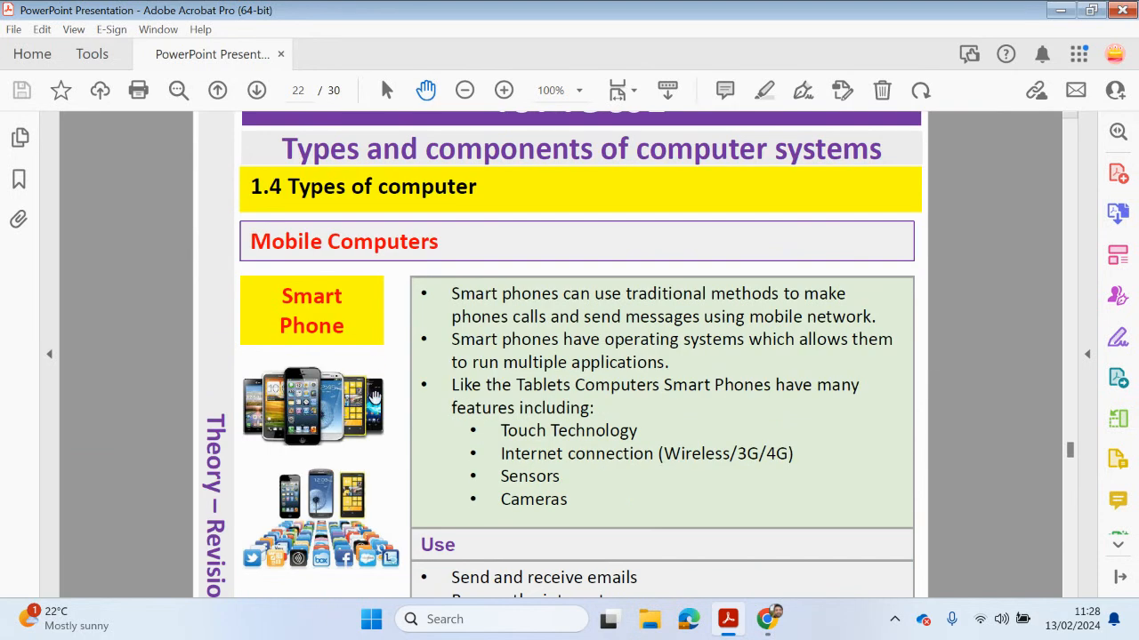
scroll(375, 402, "up", 5)
scroll(375, 402, "up", 4)
scroll(376, 402, "up", 4)
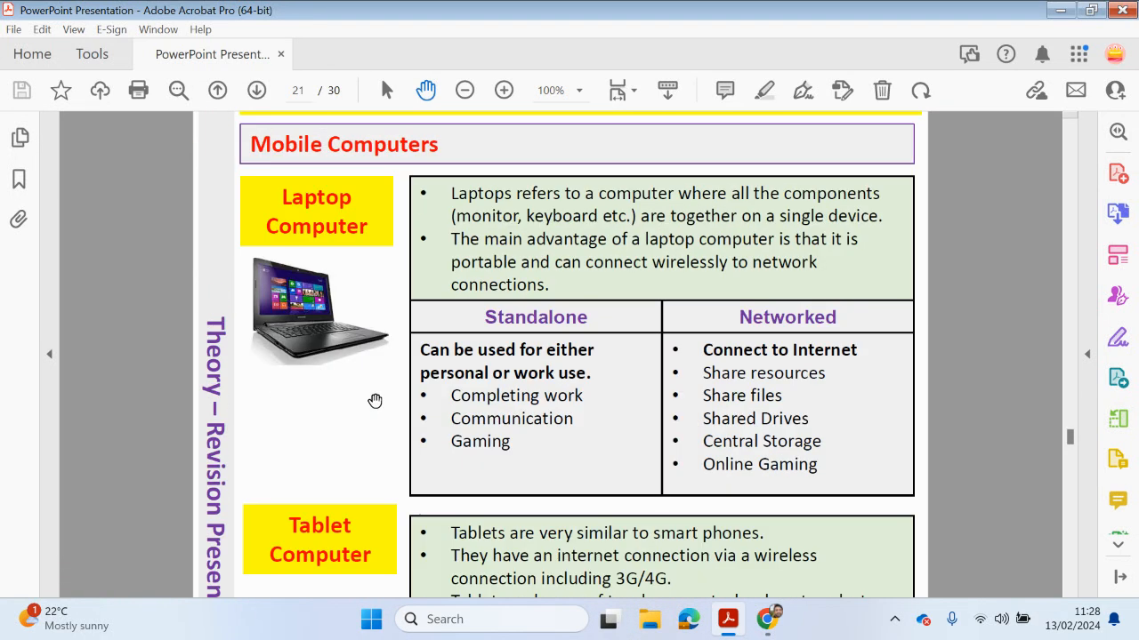
scroll(375, 402, "up", 3)
scroll(375, 402, "up", 5)
scroll(375, 402, "down", 4)
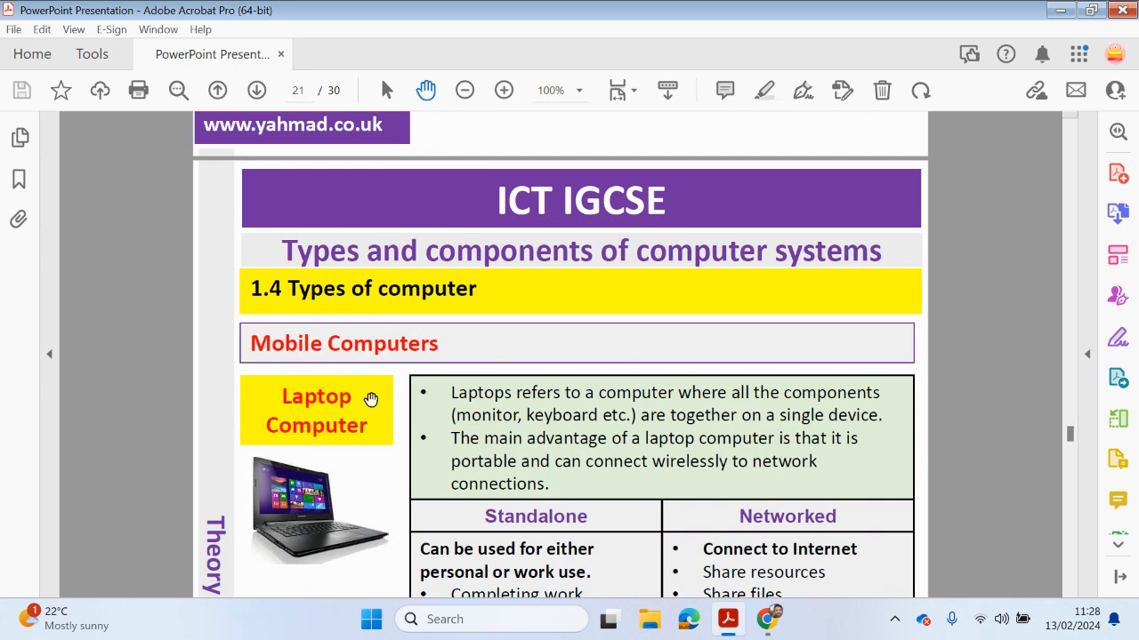
scroll(371, 399, "down", 3)
scroll(371, 400, "down", 5)
scroll(371, 399, "down", 4)
scroll(371, 399, "down", 4)
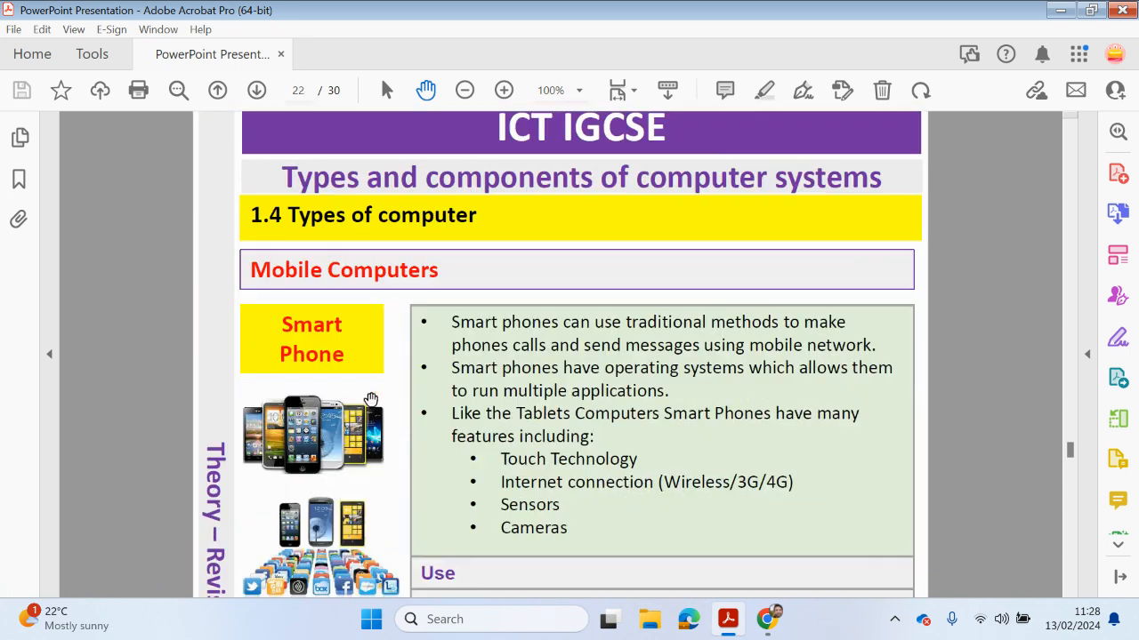
scroll(371, 399, "down", 2)
scroll(371, 399, "down", 1)
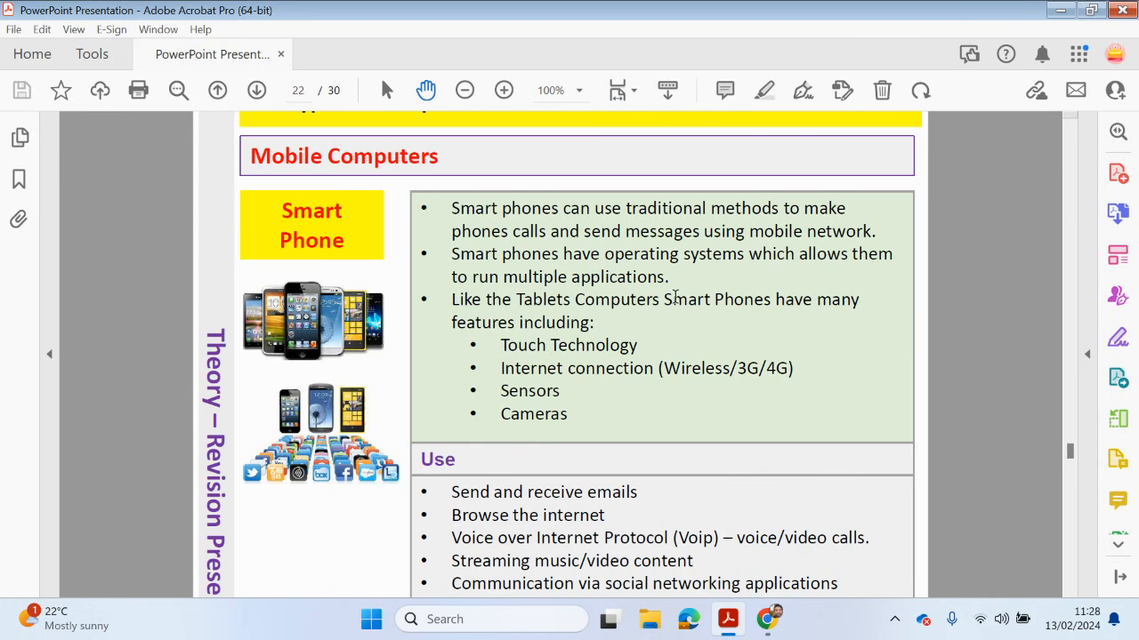
scroll(657, 324, "down", 2)
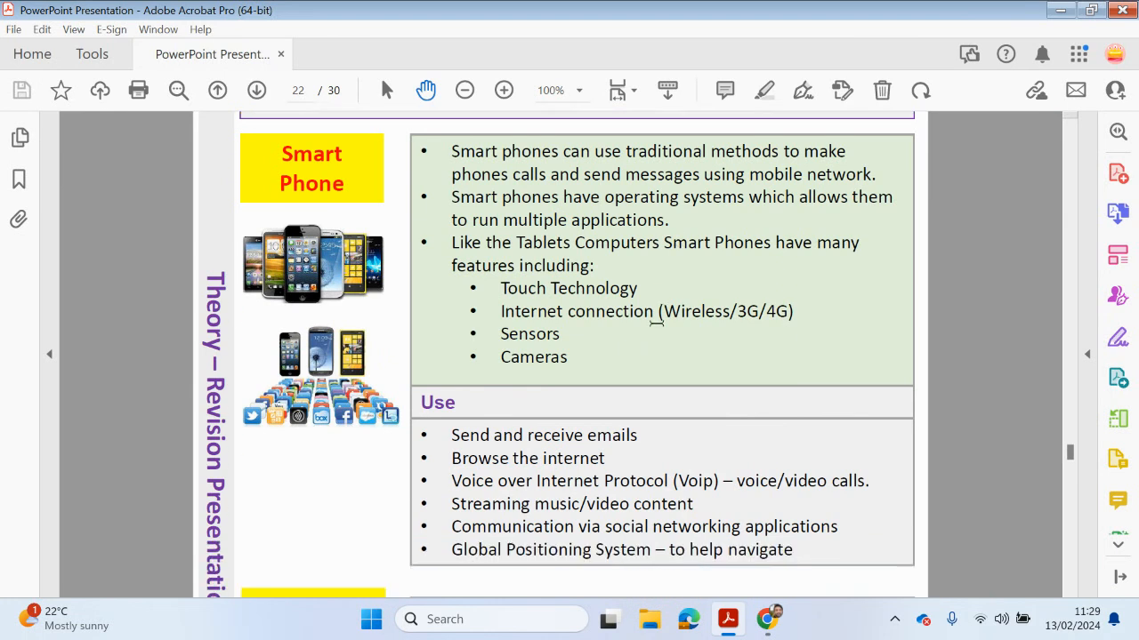
scroll(656, 324, "down", 2)
scroll(454, 382, "down", 2)
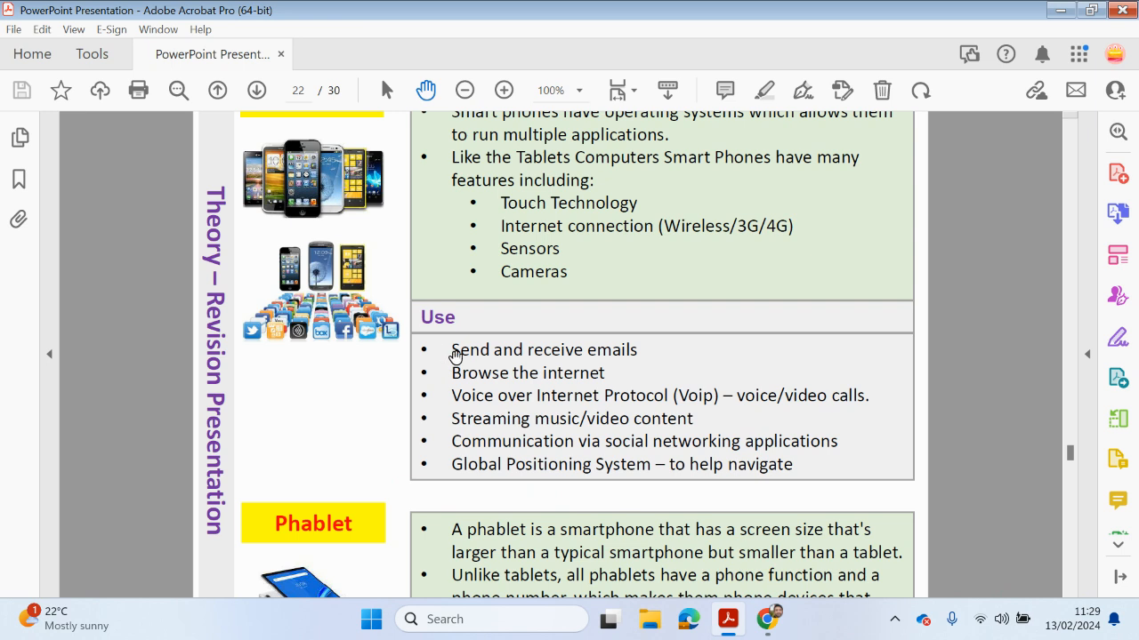
scroll(454, 355, "down", 1)
scroll(627, 351, "up", 1)
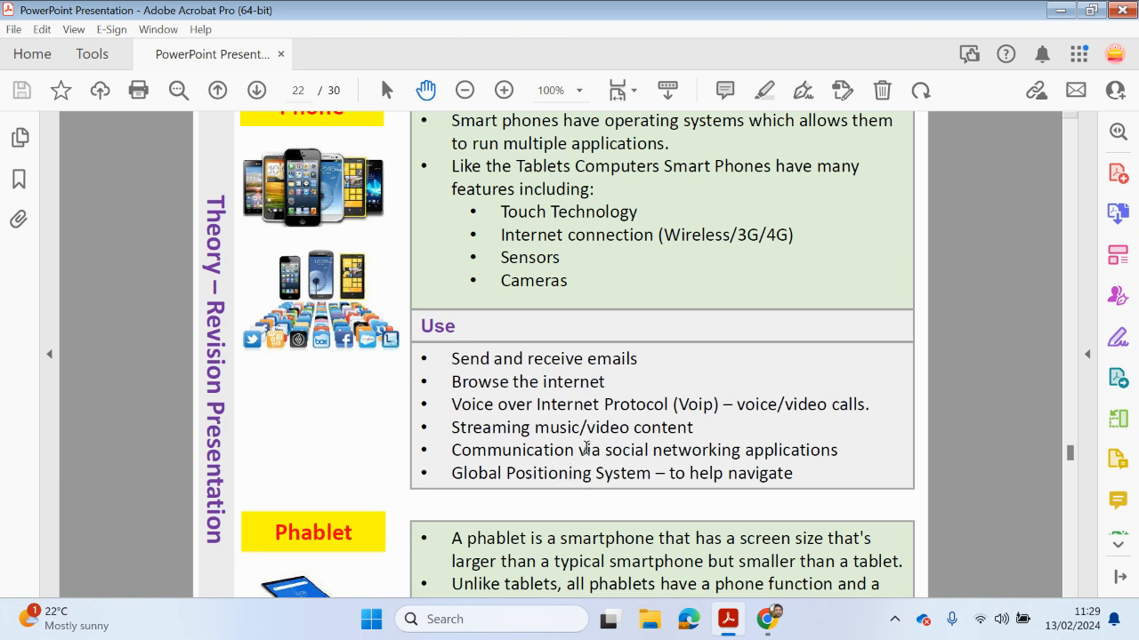
scroll(578, 467, "down", 1)
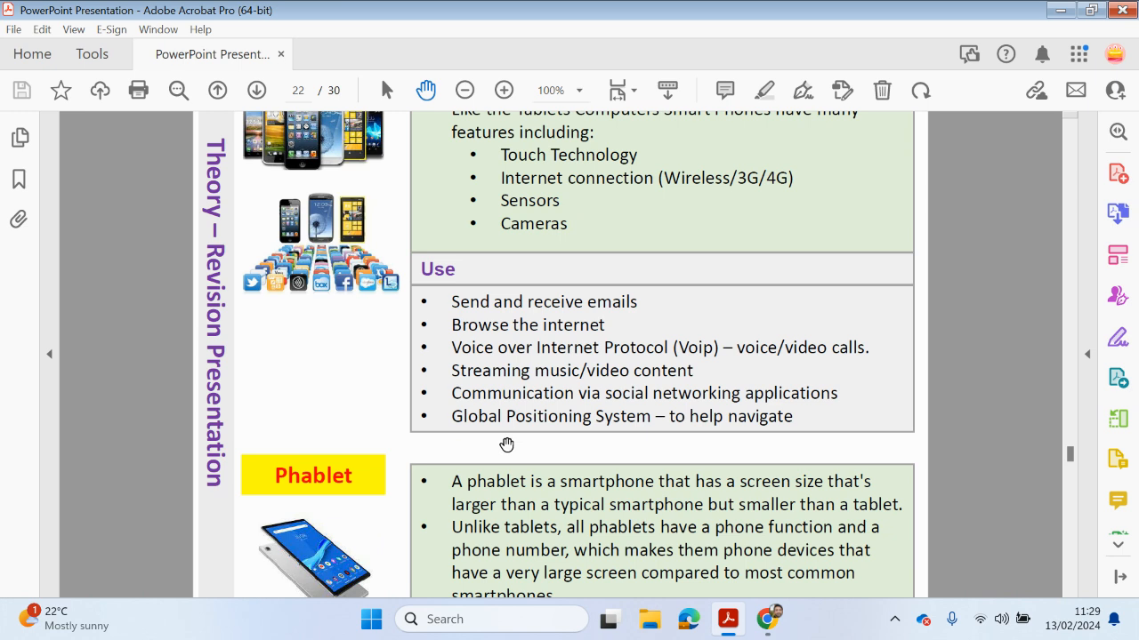
scroll(506, 444, "down", 2)
scroll(506, 444, "down", 2)
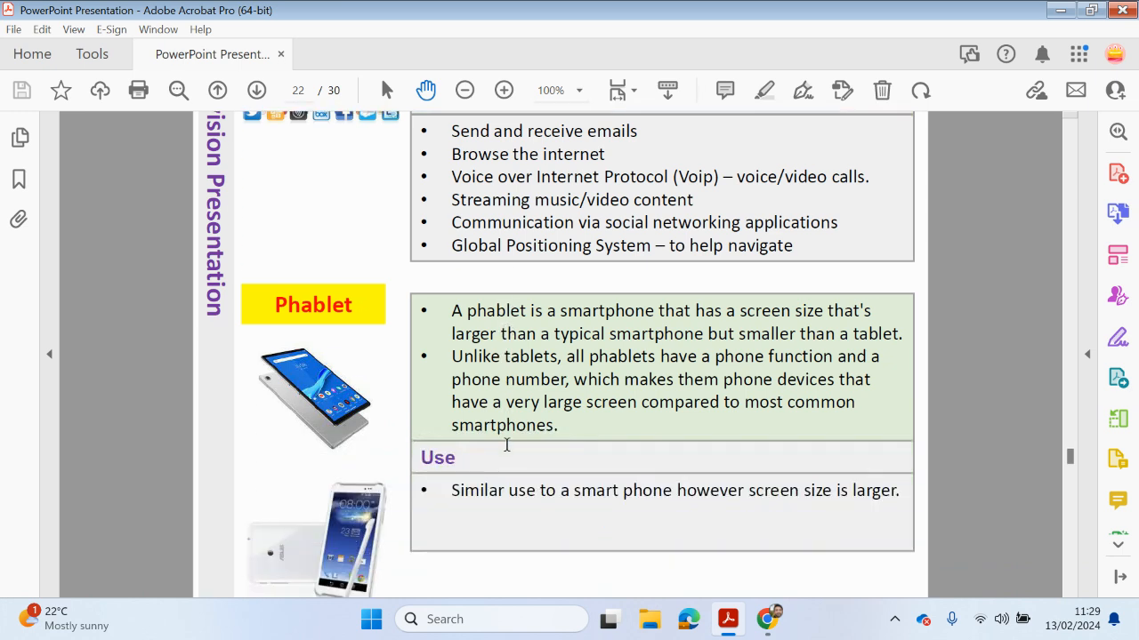
scroll(323, 339, "down", 1)
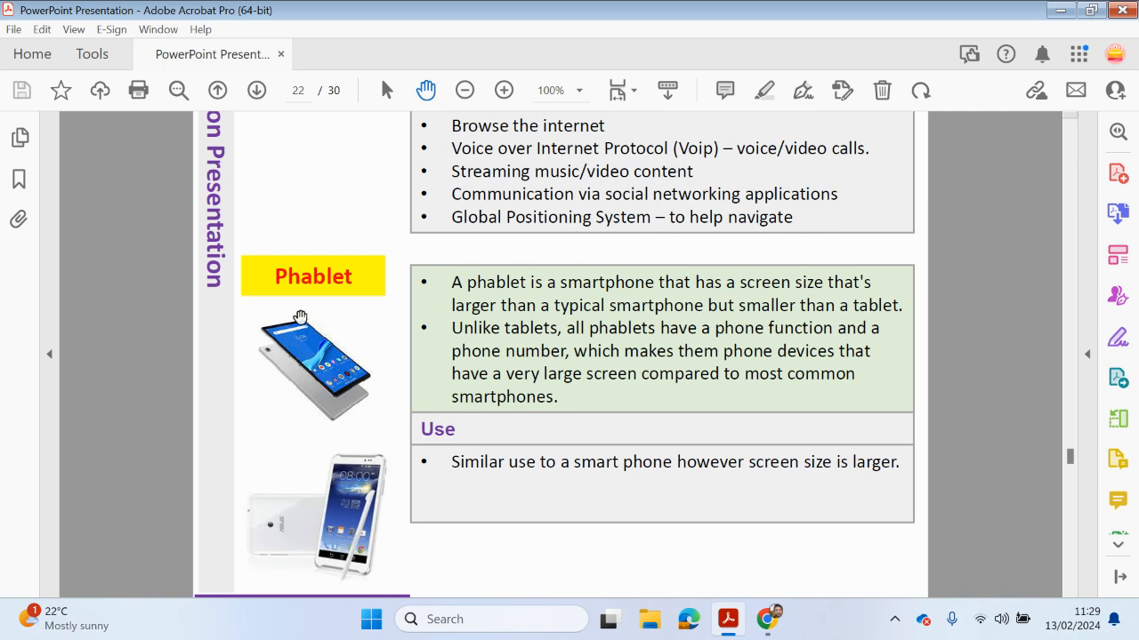
scroll(319, 389, "up", 3)
scroll(321, 396, "up", 3)
scroll(322, 400, "up", 3)
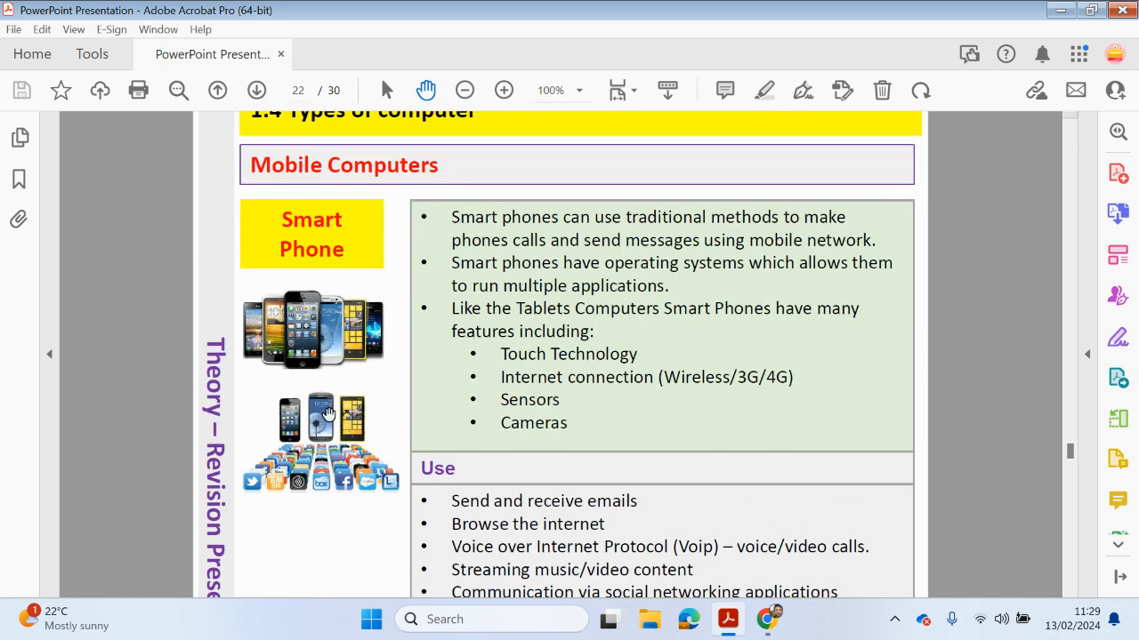
scroll(325, 407, "up", 3)
scroll(327, 411, "up", 5)
scroll(327, 410, "up", 5)
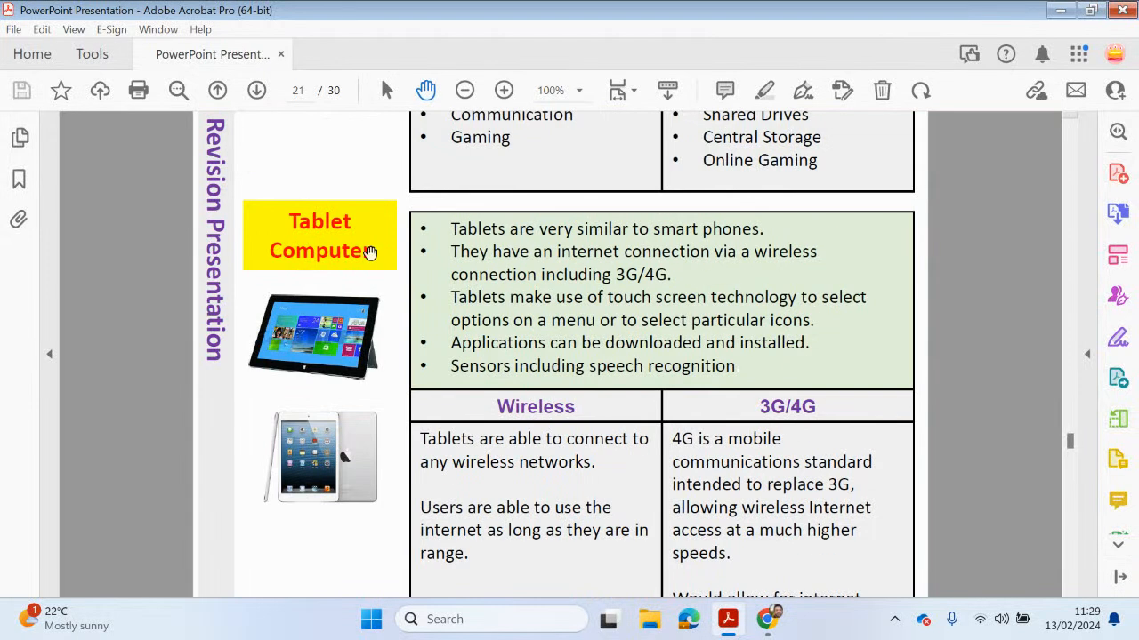
scroll(360, 314, "down", 4)
scroll(307, 383, "down", 4)
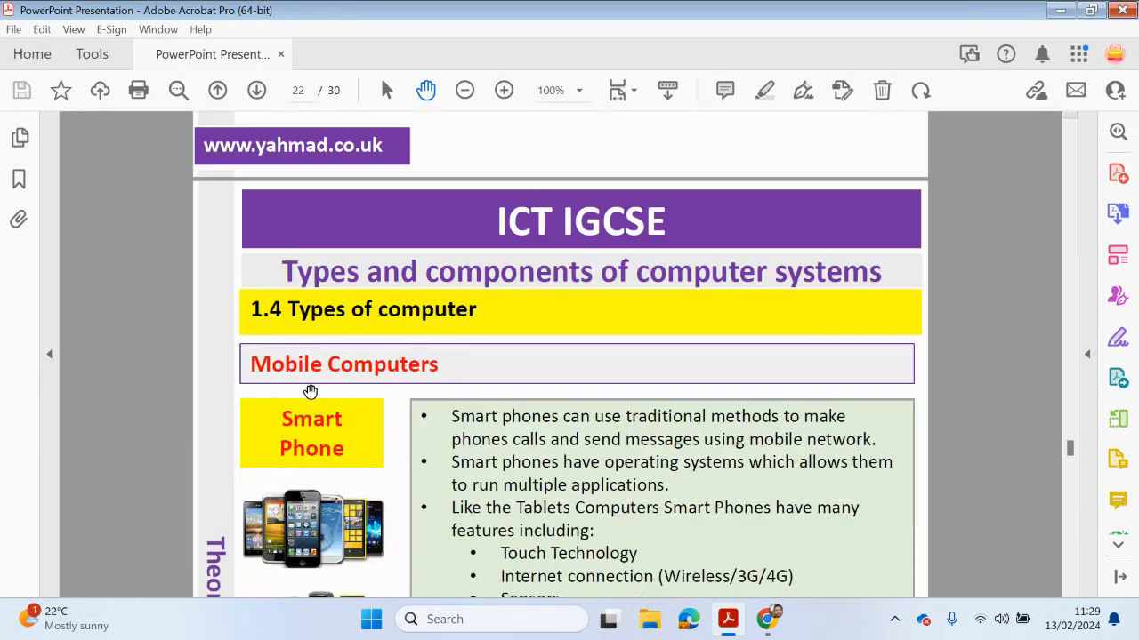
scroll(308, 389, "down", 4)
scroll(308, 389, "down", 3)
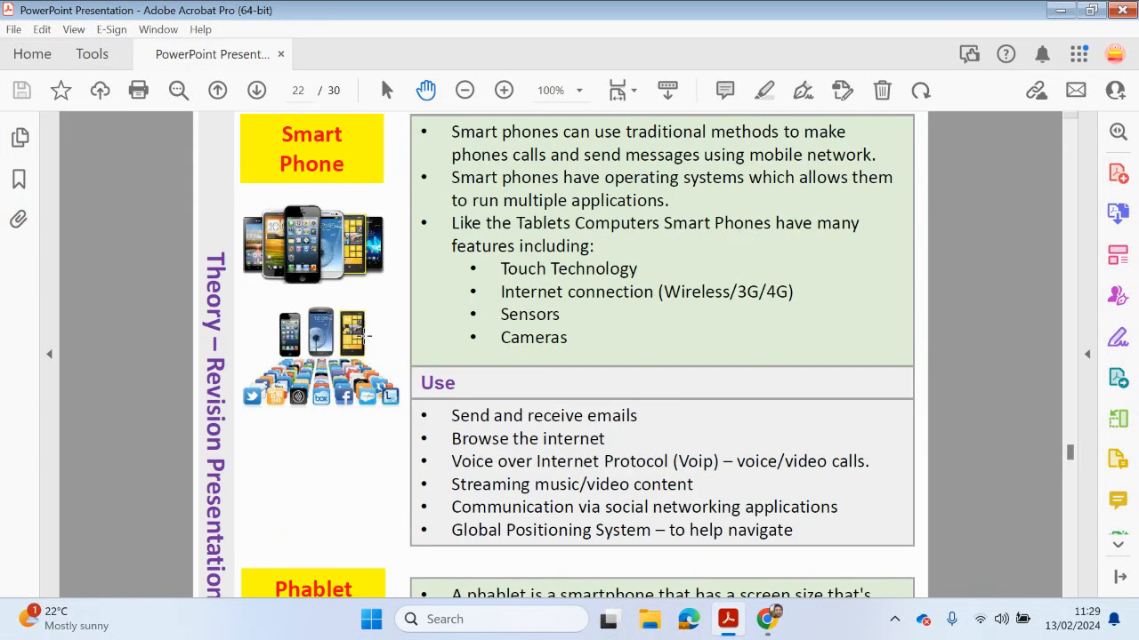
scroll(363, 340, "down", 5)
scroll(363, 340, "down", 3)
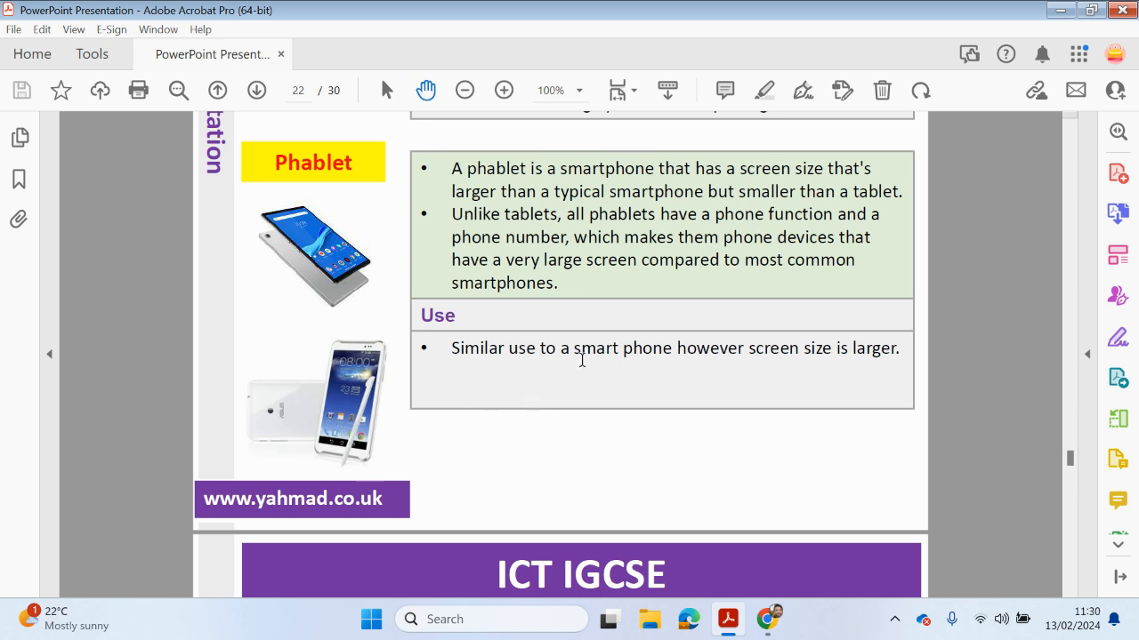
Select the words 'smart phone' in the Phablet Use row.
left_click_drag(574, 348, 672, 348)
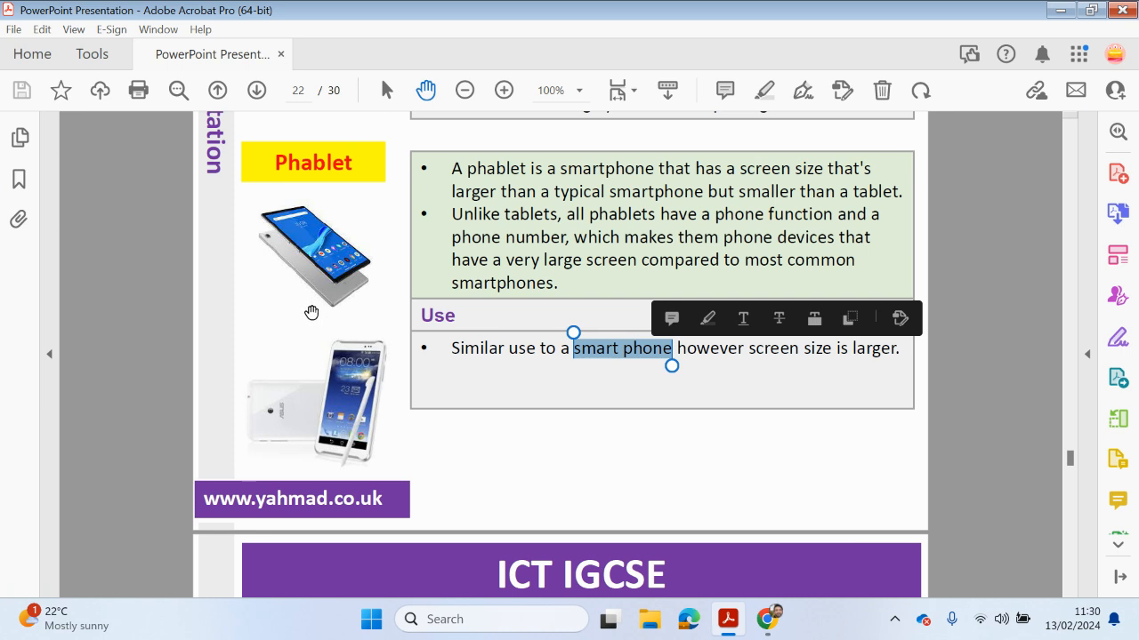
scroll(312, 313, "up", 3)
scroll(312, 313, "up", 3)
scroll(311, 313, "up", 3)
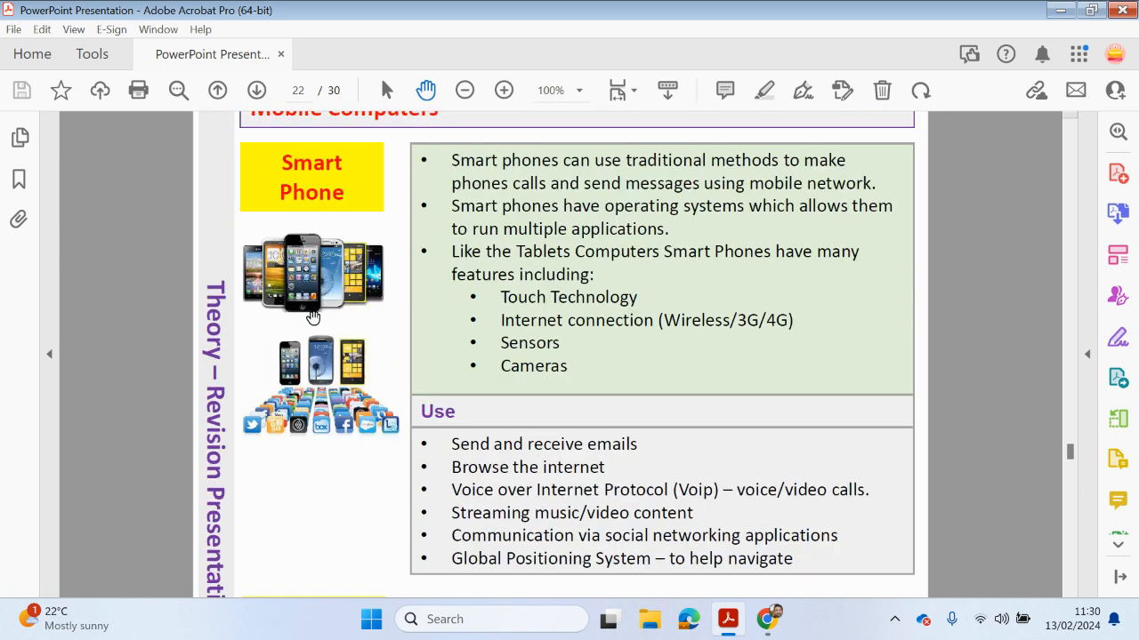
scroll(313, 315, "down", 3)
scroll(313, 316, "down", 3)
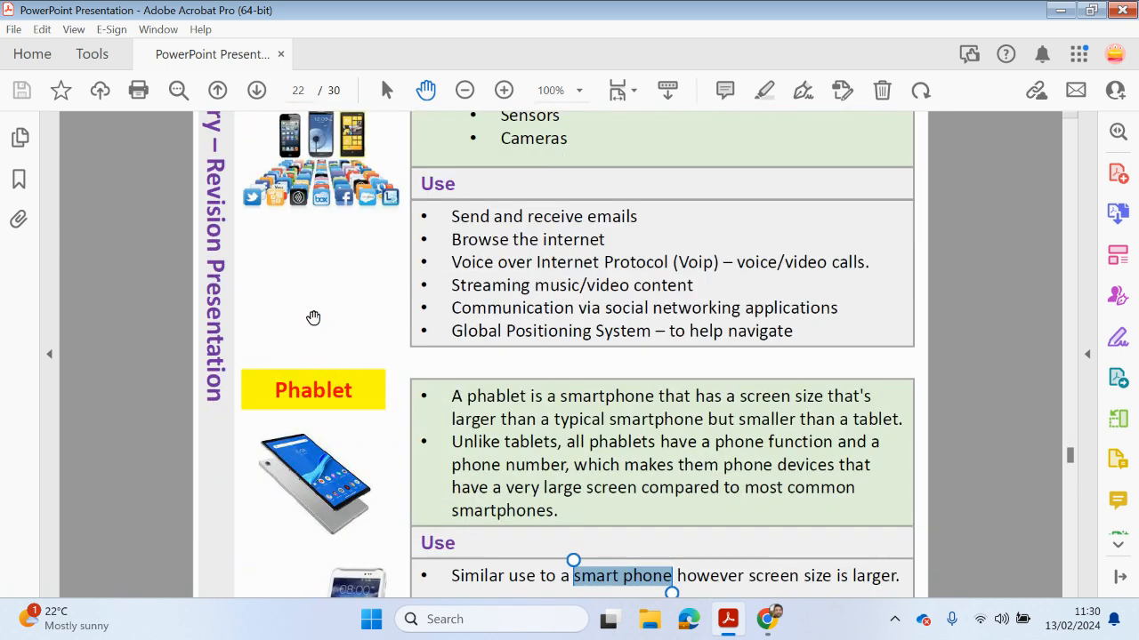
scroll(313, 317, "down", 3)
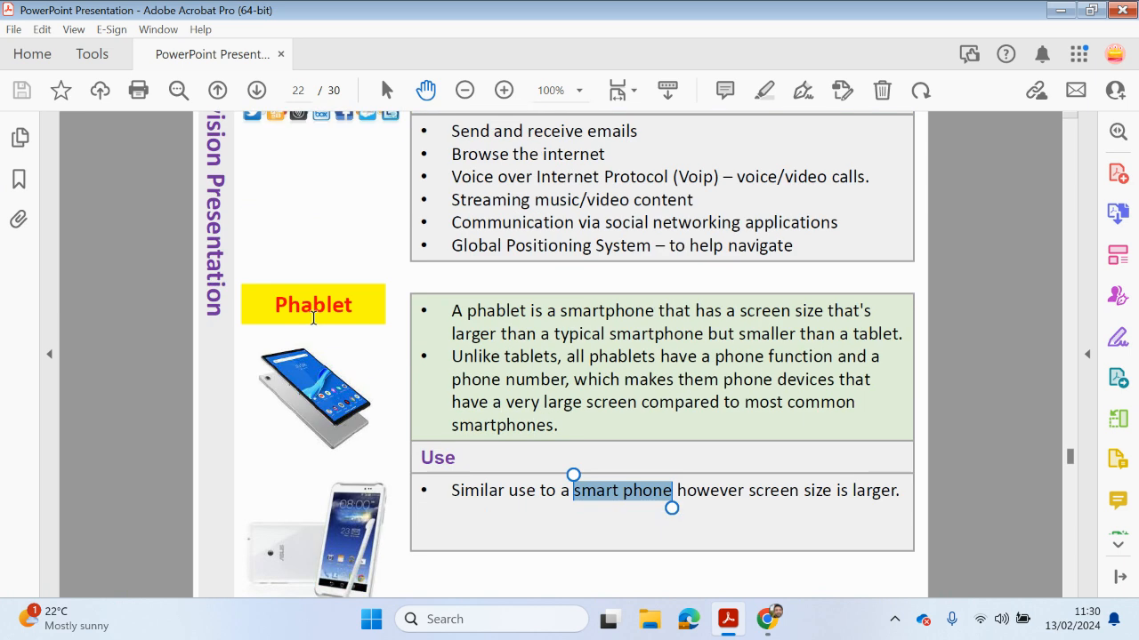
scroll(314, 318, "down", 3)
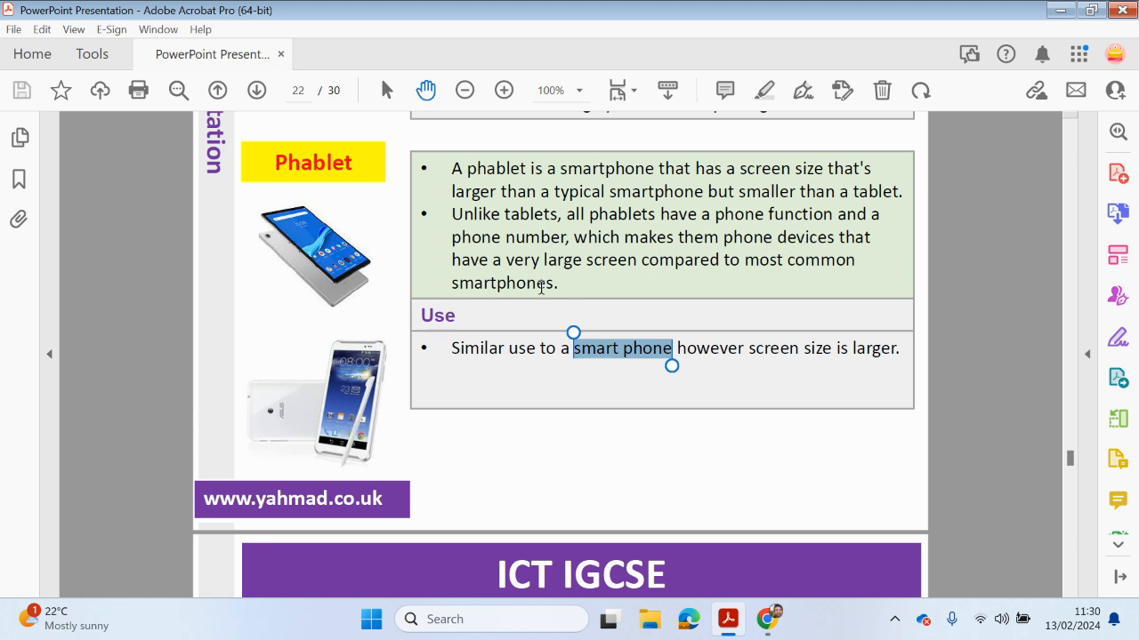
scroll(547, 292, "down", 3)
scroll(517, 296, "down", 3)
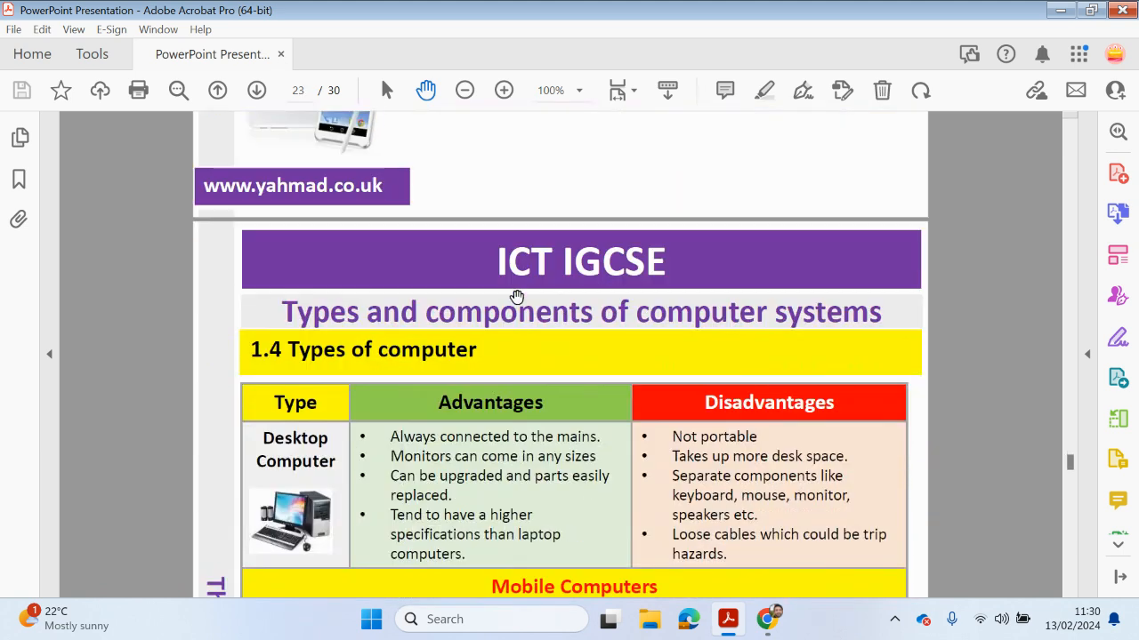
scroll(507, 222, "down", 2)
scroll(507, 218, "down", 1)
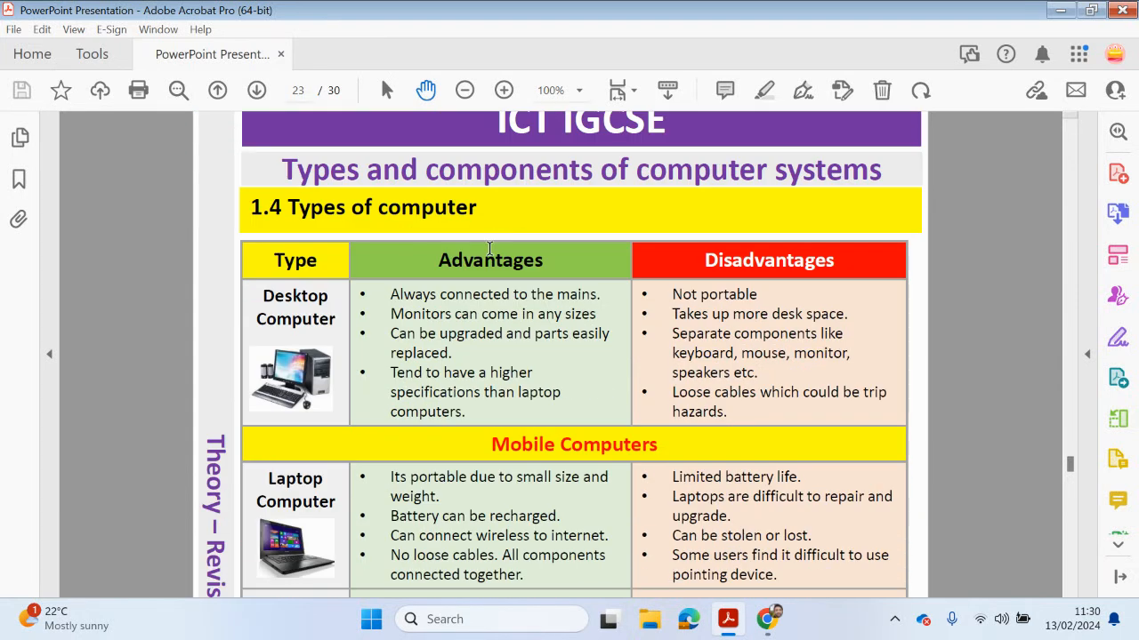
scroll(467, 258, "down", 1)
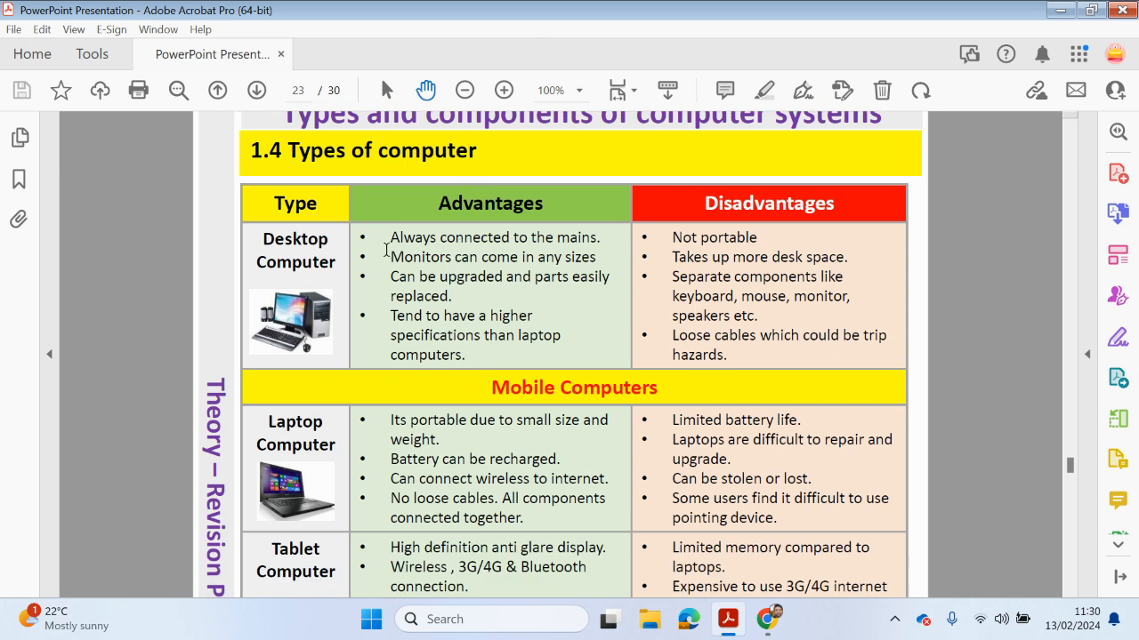
Select the line 'Monitors can come in any sizes' in the desktop row, then clear the selection.
left_click_drag(390, 257, 601, 259)
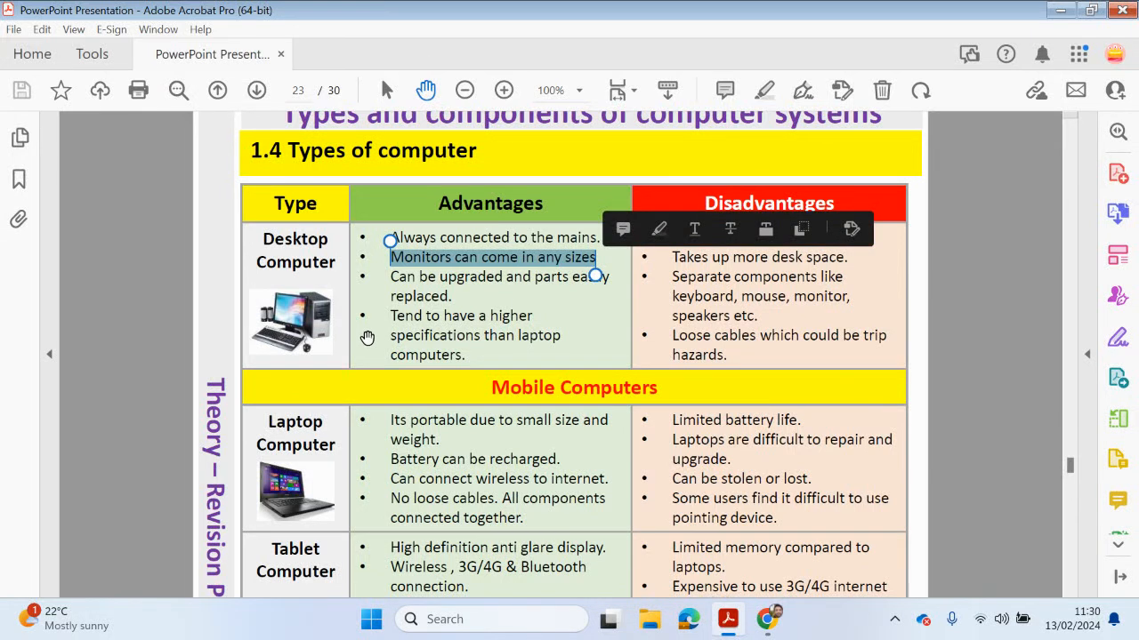
scroll(367, 338, "up", 5)
scroll(367, 338, "up", 5)
scroll(367, 338, "up", 3)
scroll(368, 338, "up", 2)
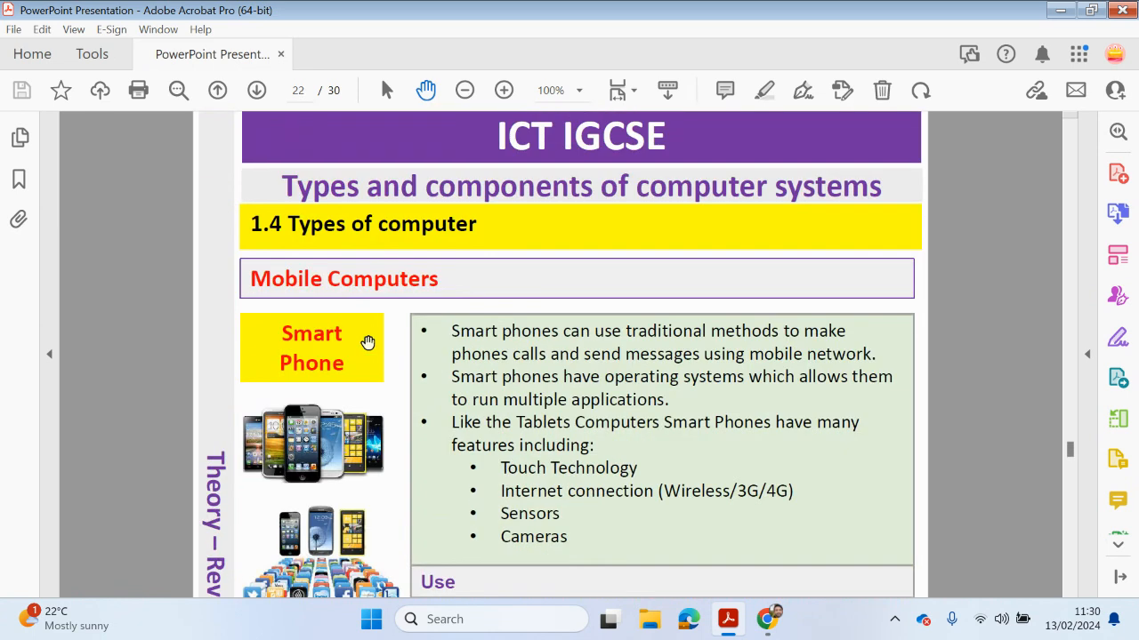
scroll(367, 342, "up", 5)
scroll(367, 343, "up", 5)
scroll(367, 342, "up", 5)
scroll(367, 343, "up", 5)
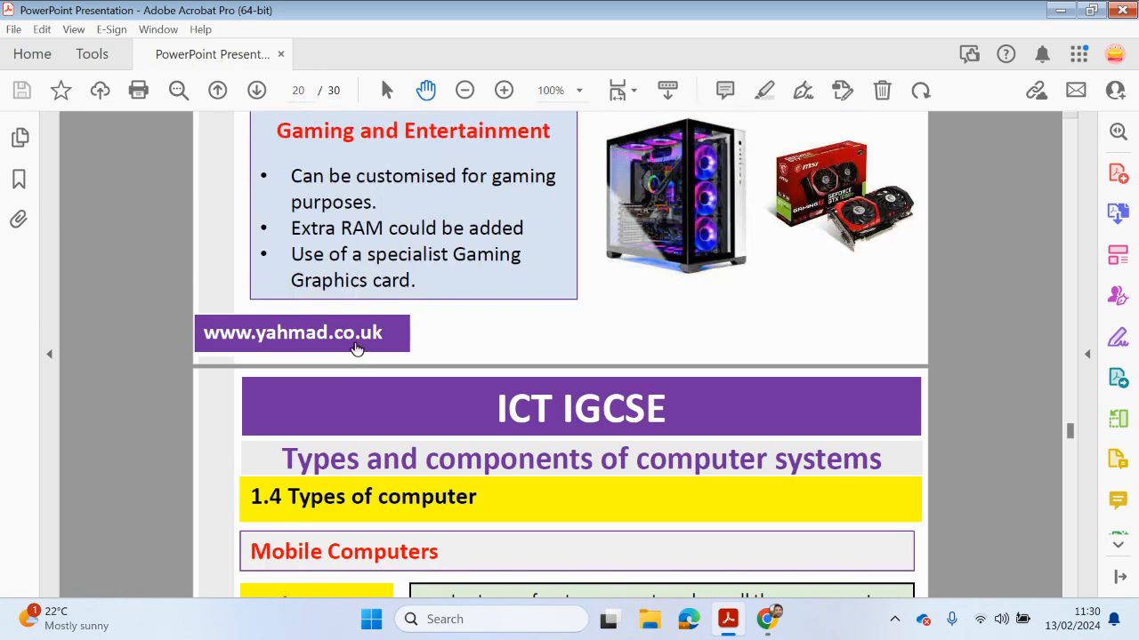
scroll(356, 347, "up", 4)
scroll(356, 347, "up", 4)
scroll(356, 346, "up", 3)
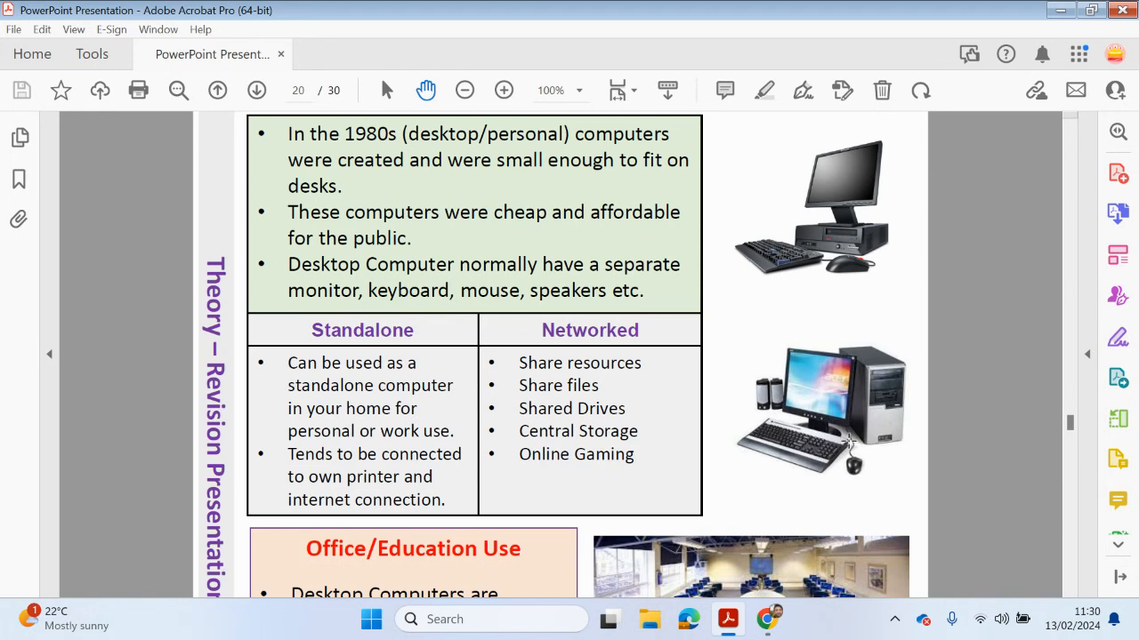
scroll(663, 437, "down", 5)
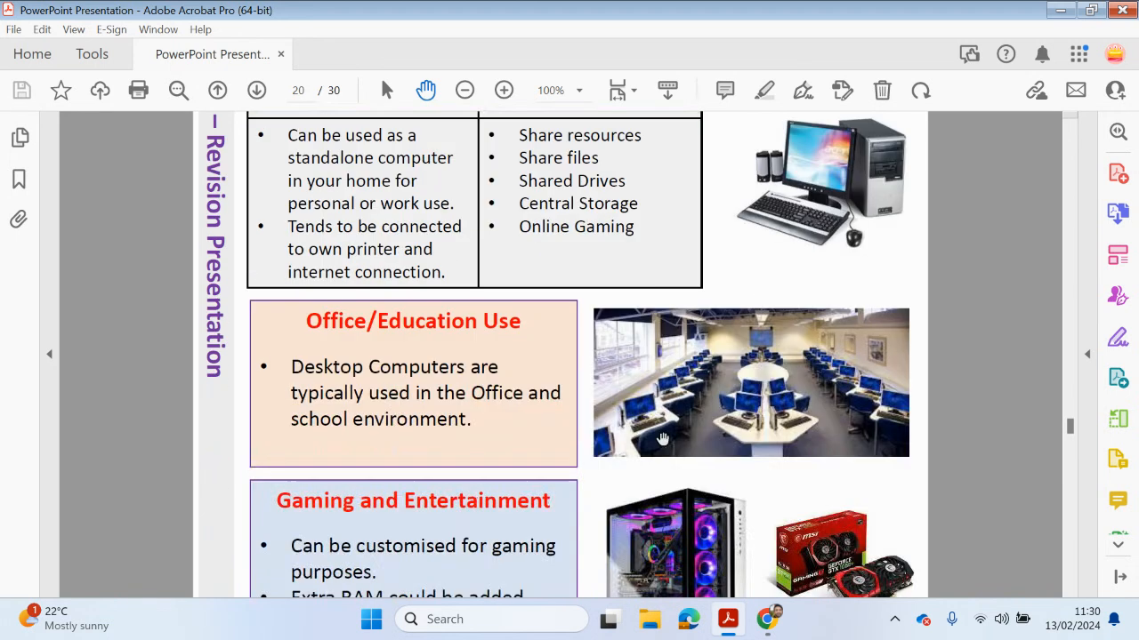
scroll(663, 438, "down", 5)
scroll(659, 441, "down", 5)
scroll(650, 443, "down", 5)
scroll(644, 444, "down", 5)
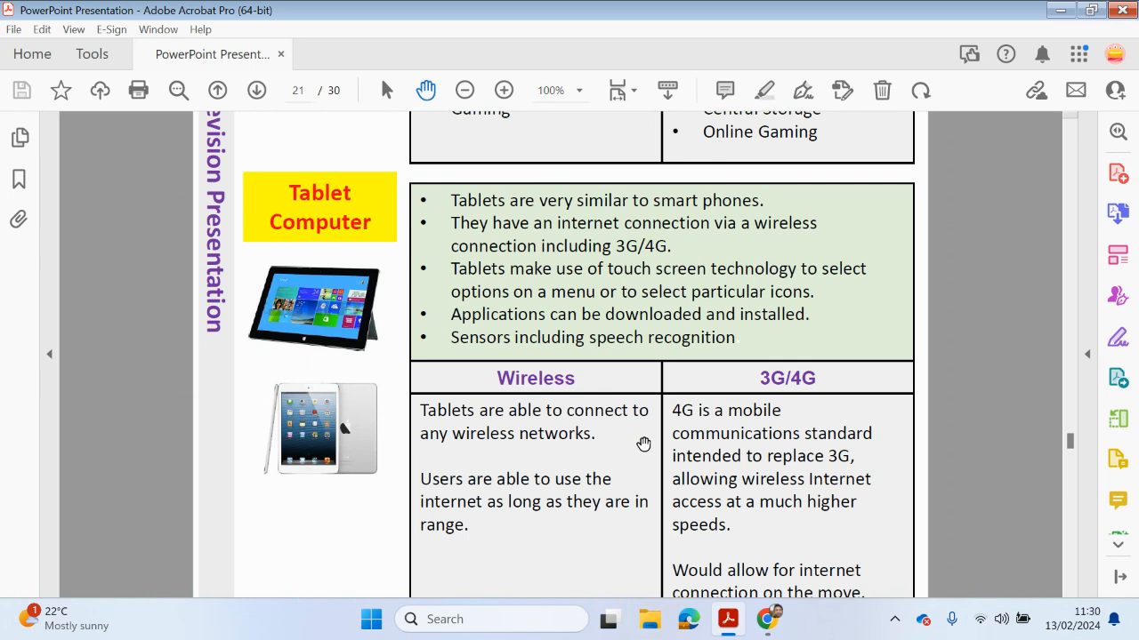
scroll(644, 443, "down", 5)
scroll(644, 444, "down", 4)
scroll(642, 443, "down", 4)
scroll(642, 443, "down", 5)
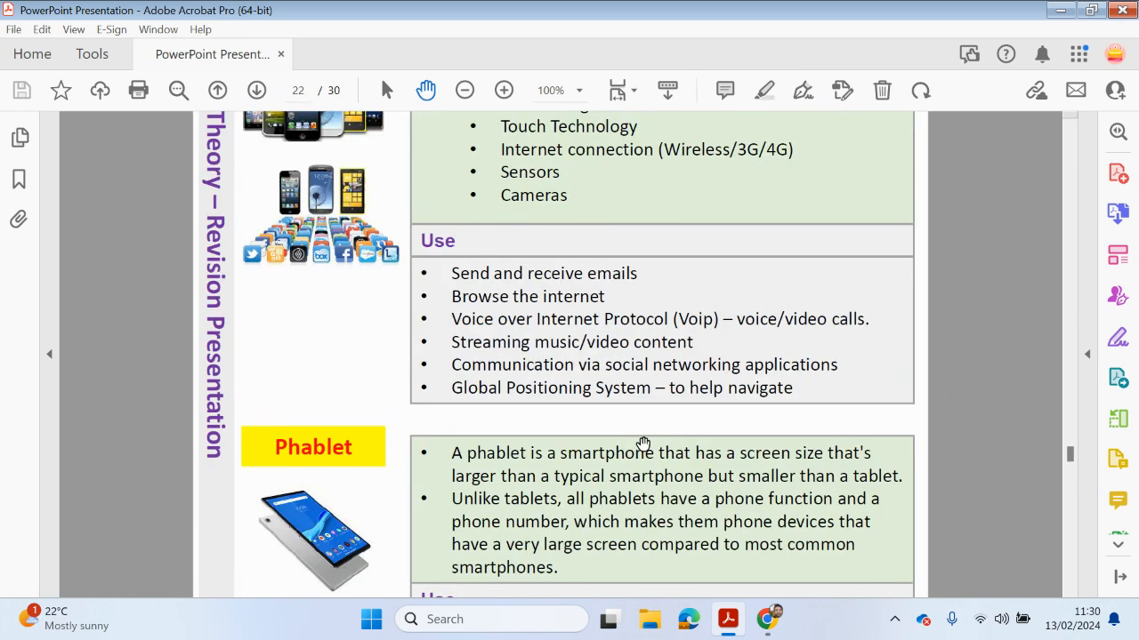
scroll(642, 442, "down", 4)
scroll(642, 443, "down", 5)
scroll(643, 443, "down", 4)
scroll(643, 443, "down", 3)
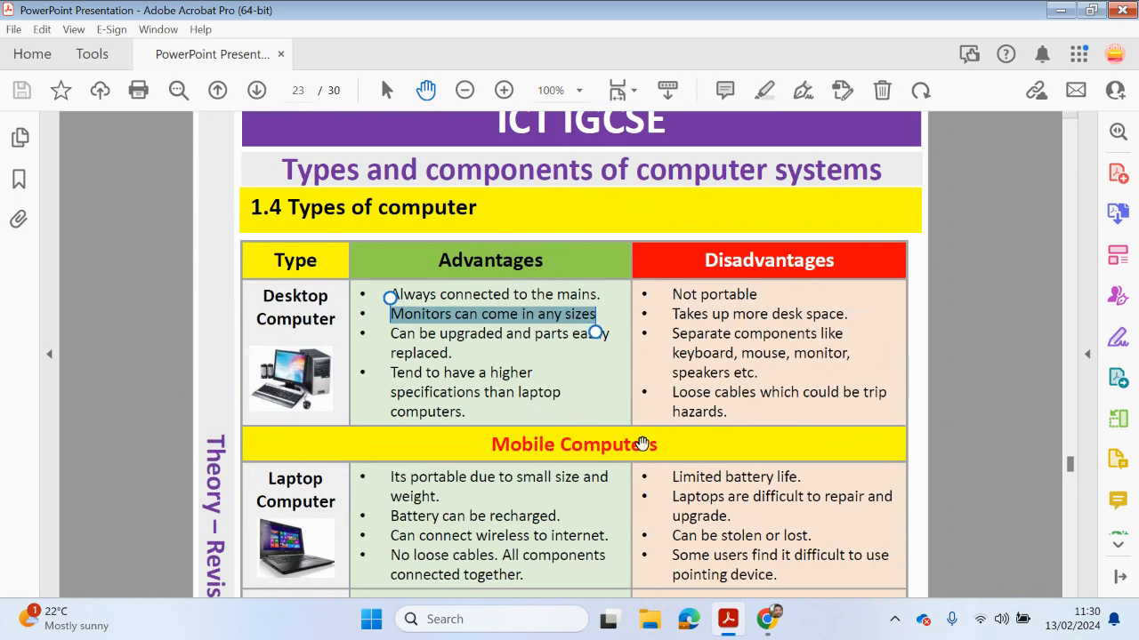
scroll(642, 443, "down", 2)
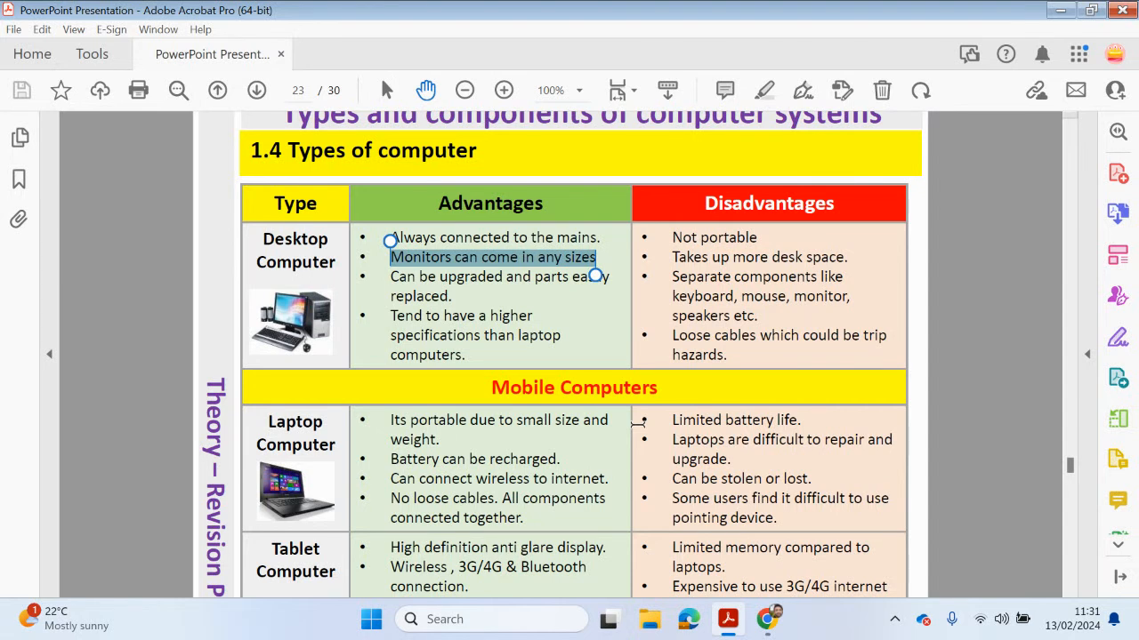
left_click(462, 302)
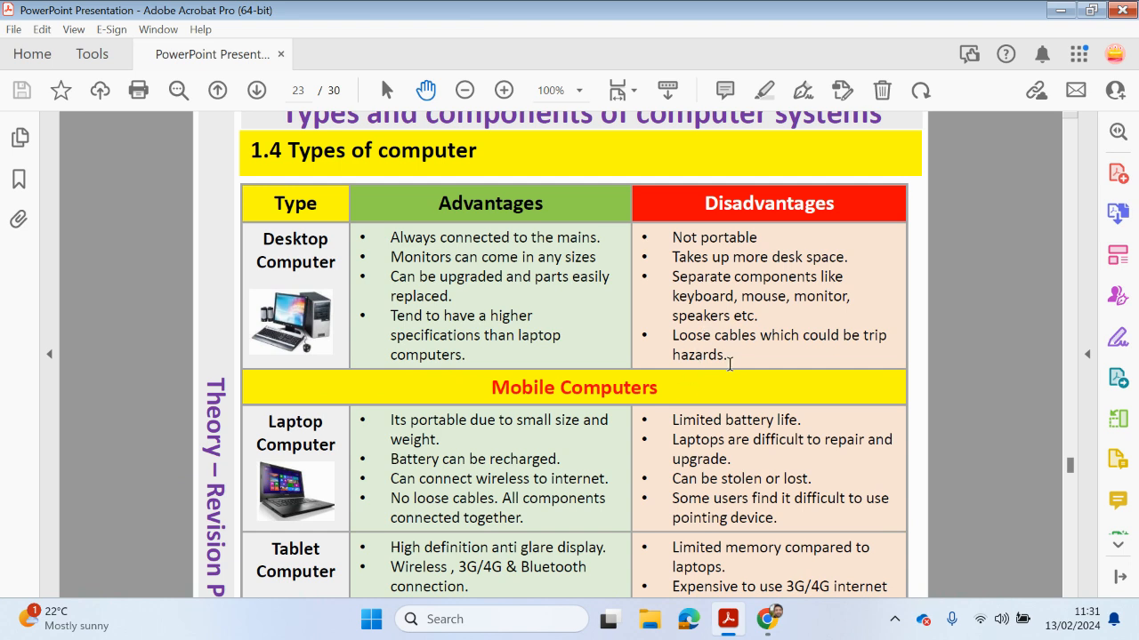
scroll(727, 374, "down", 1)
scroll(623, 392, "down", 1)
scroll(596, 409, "down", 1)
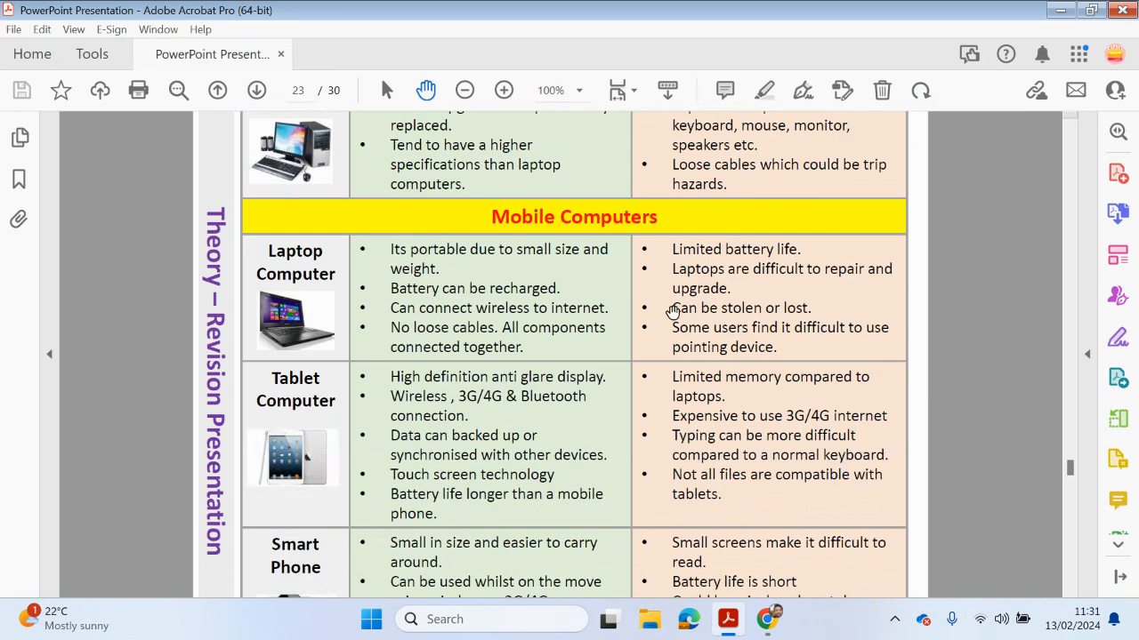
scroll(622, 267, "up", 1)
scroll(614, 302, "down", 1)
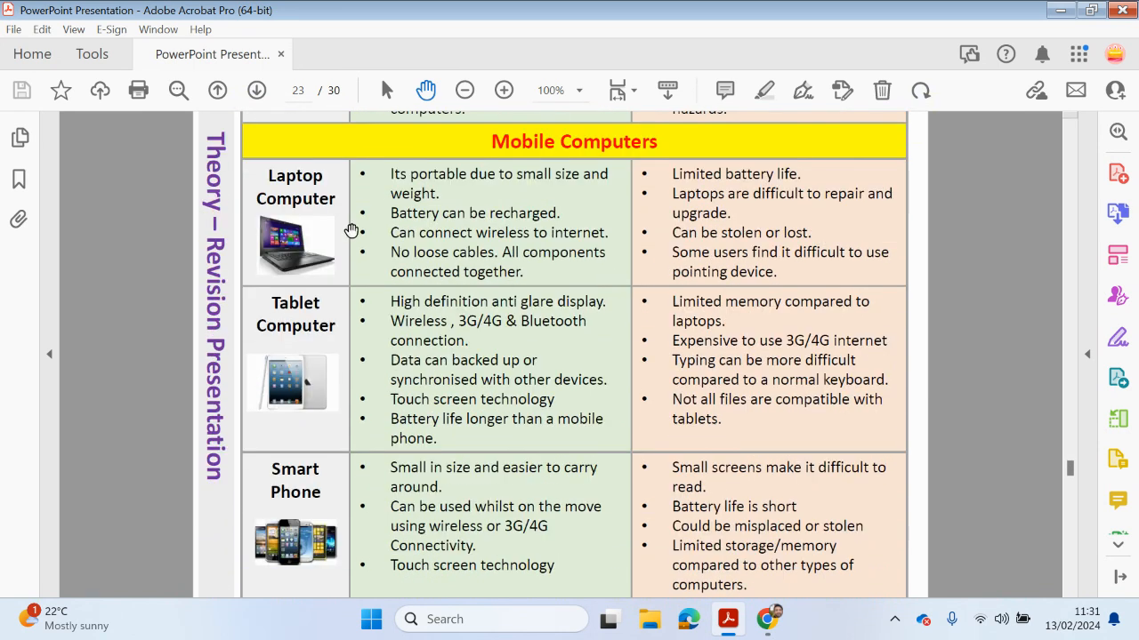
scroll(329, 372, "down", 1)
scroll(302, 427, "down", 2)
scroll(279, 471, "down", 1)
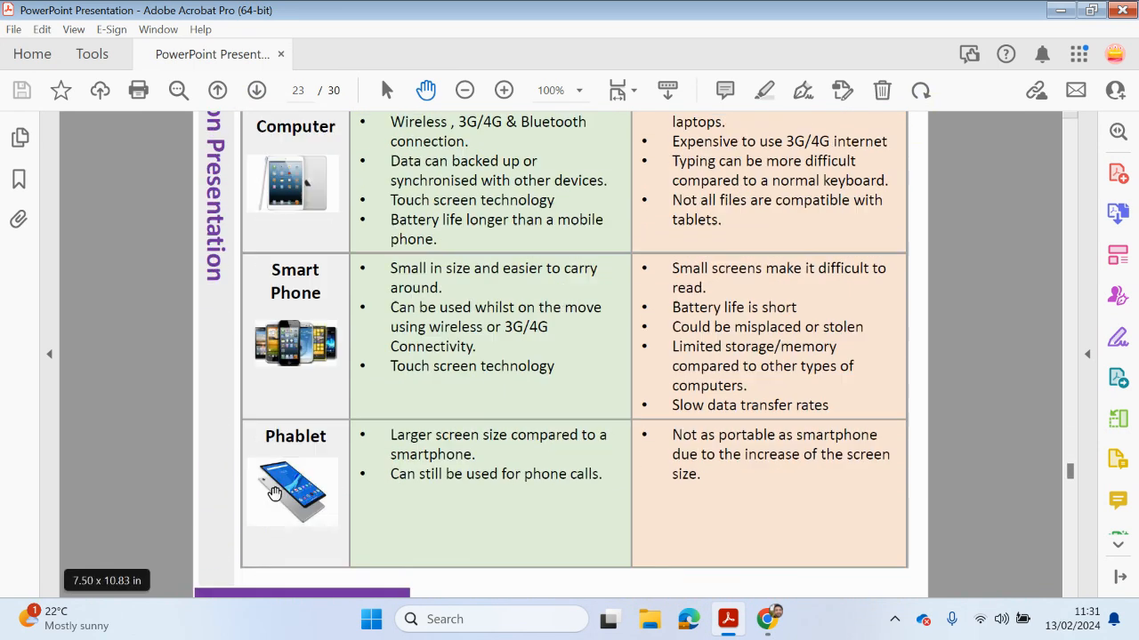
scroll(275, 490, "up", 4)
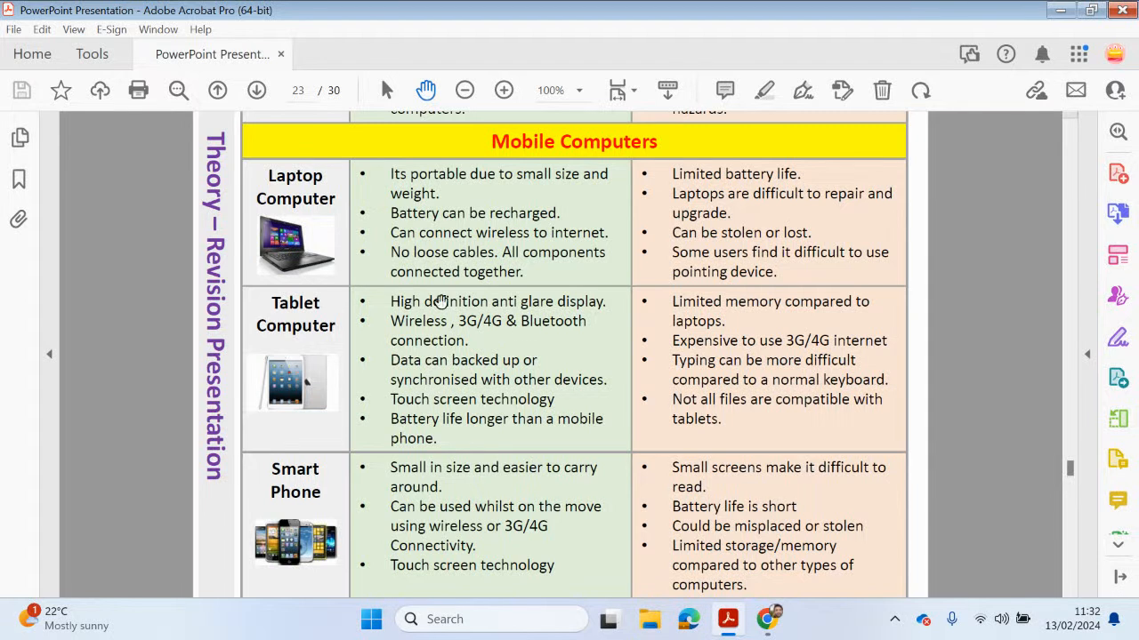
scroll(394, 375, "down", 1)
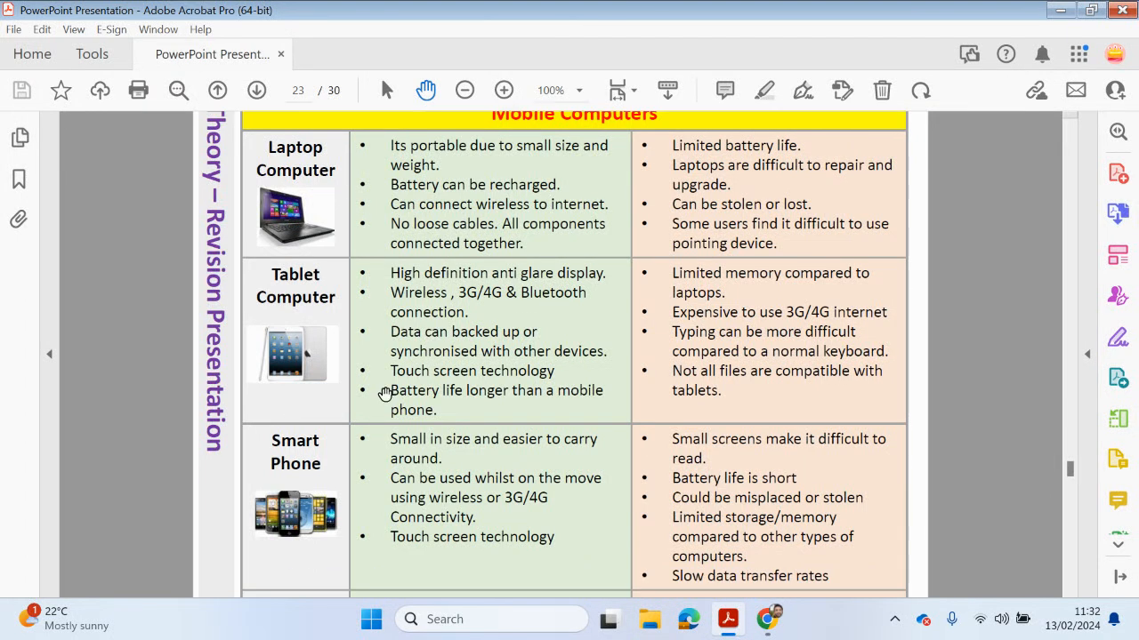
scroll(386, 395, "up", 1)
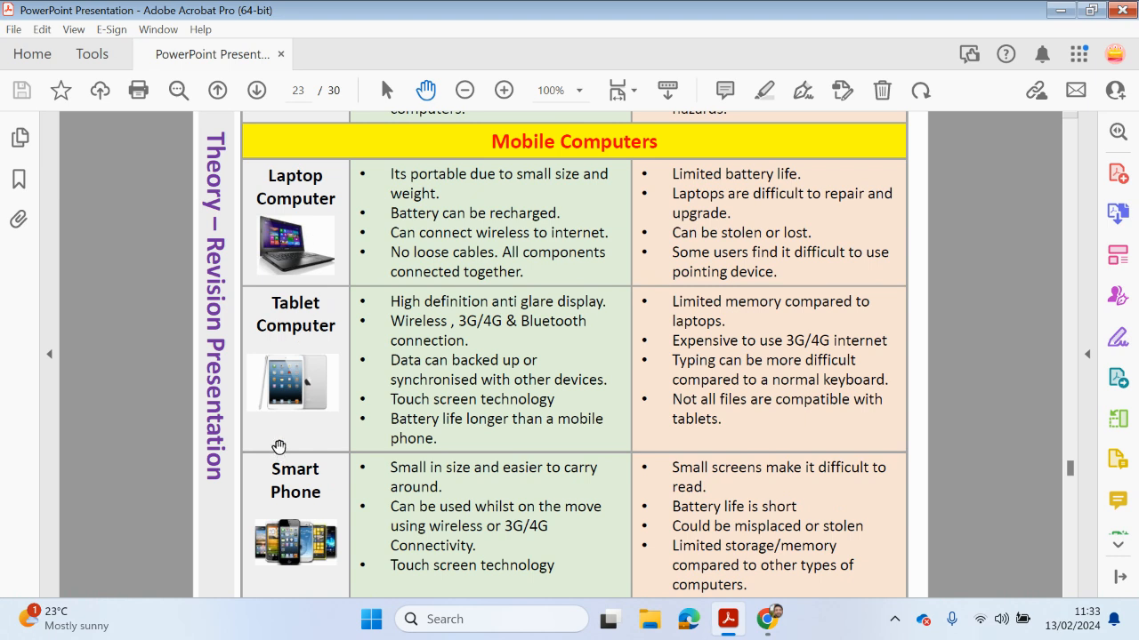
scroll(279, 447, "down", 1)
scroll(279, 447, "down", 1)
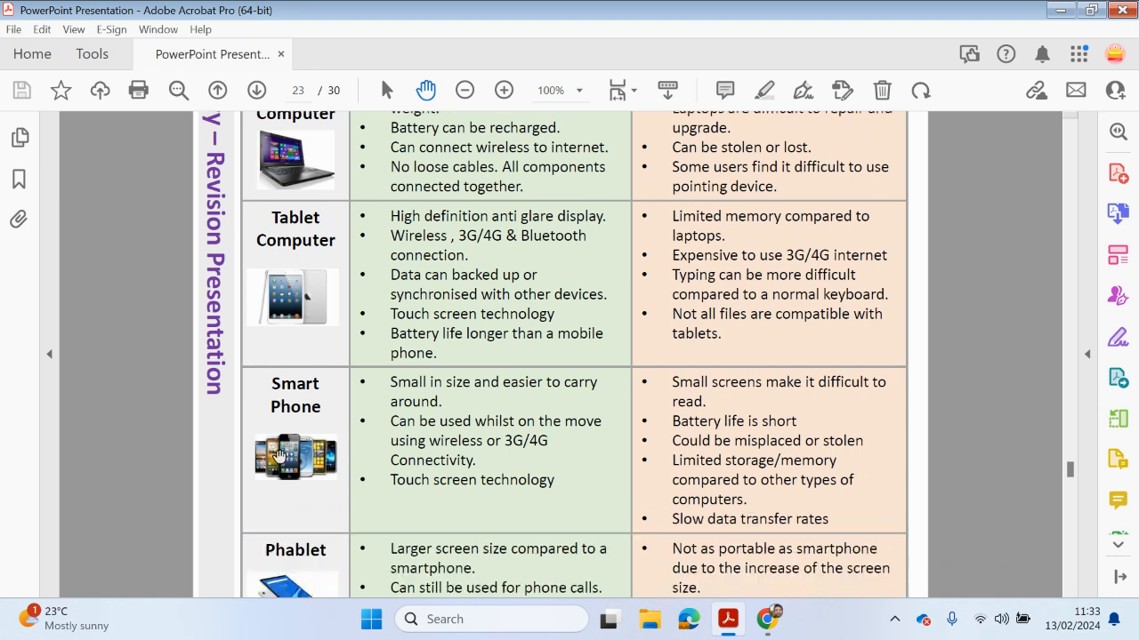
scroll(279, 454, "down", 1)
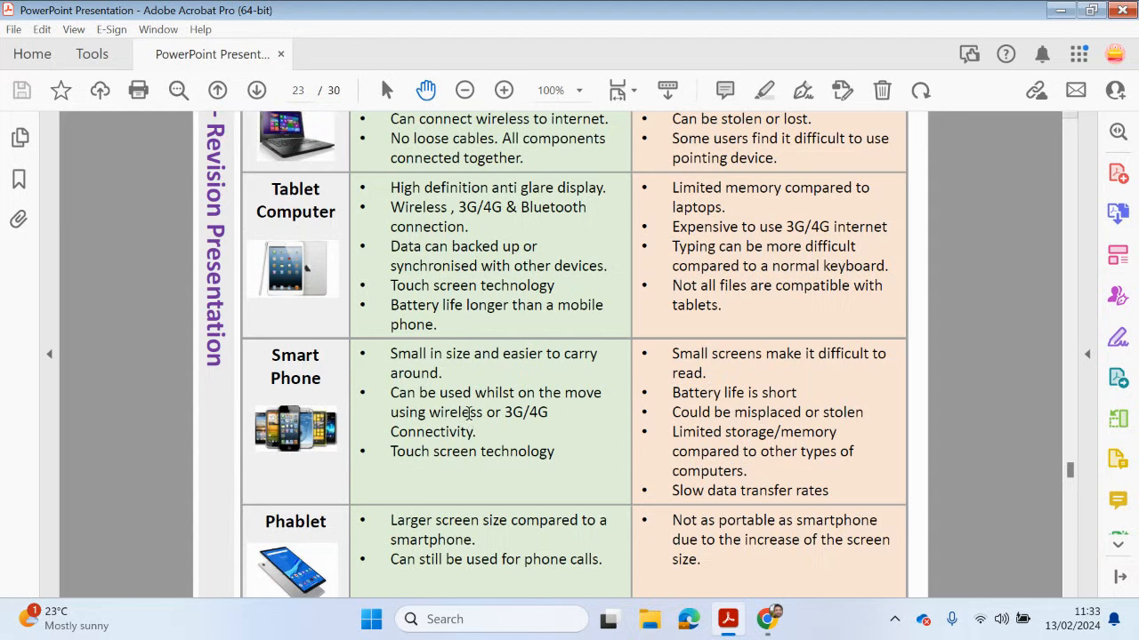
scroll(459, 432, "up", 1)
scroll(415, 356, "up", 2)
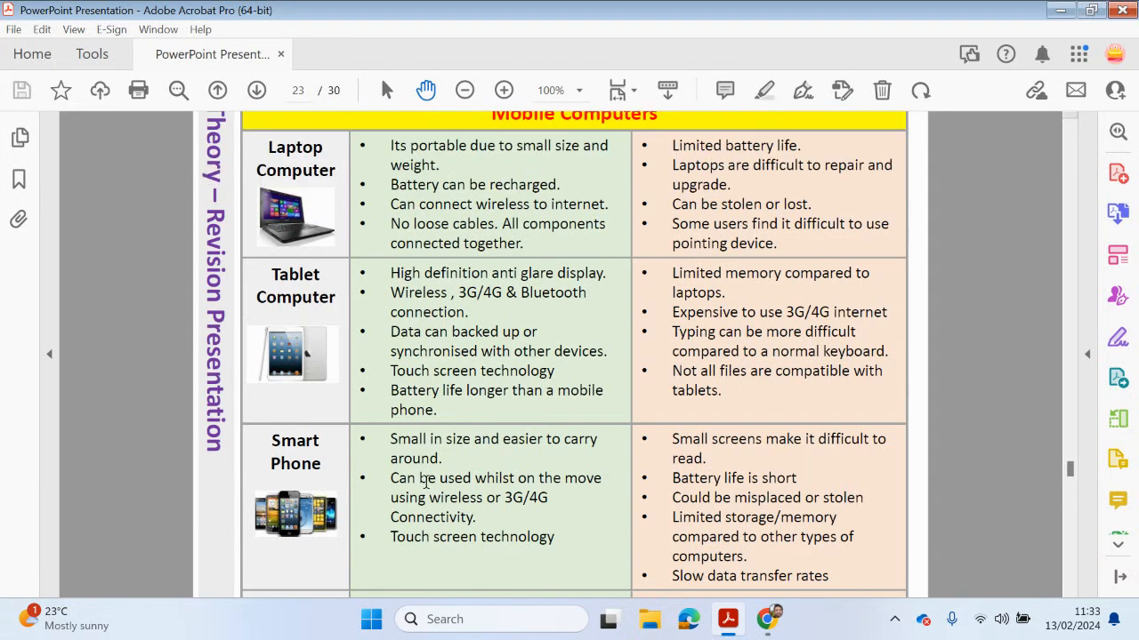
scroll(425, 482, "down", 1)
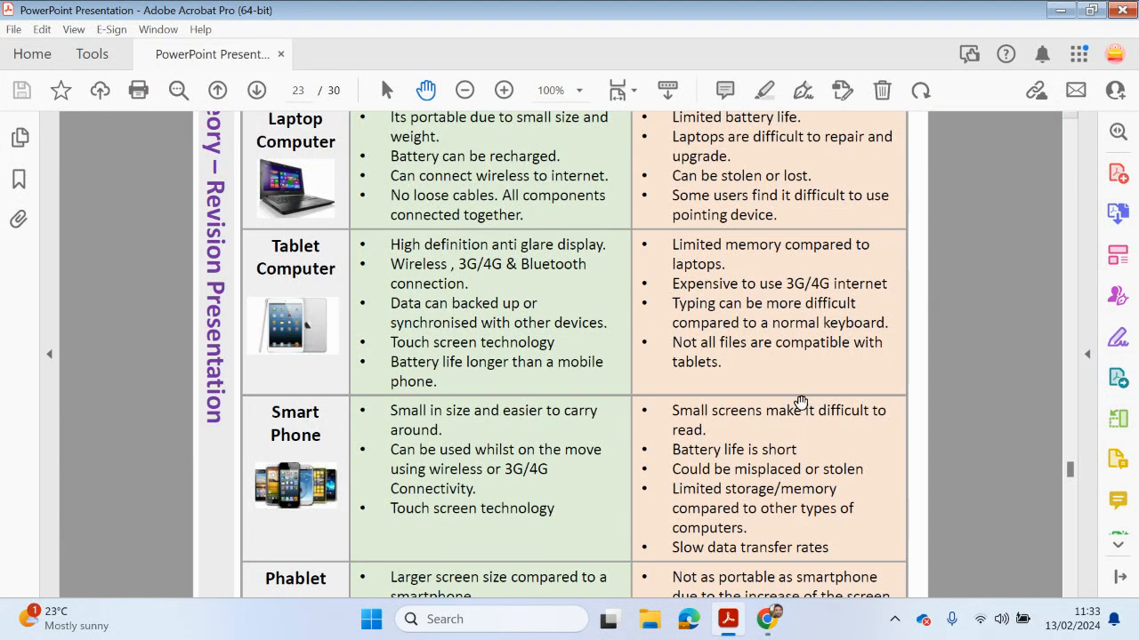
scroll(792, 427, "up", 1)
scroll(795, 441, "down", 1)
scroll(795, 467, "down", 1)
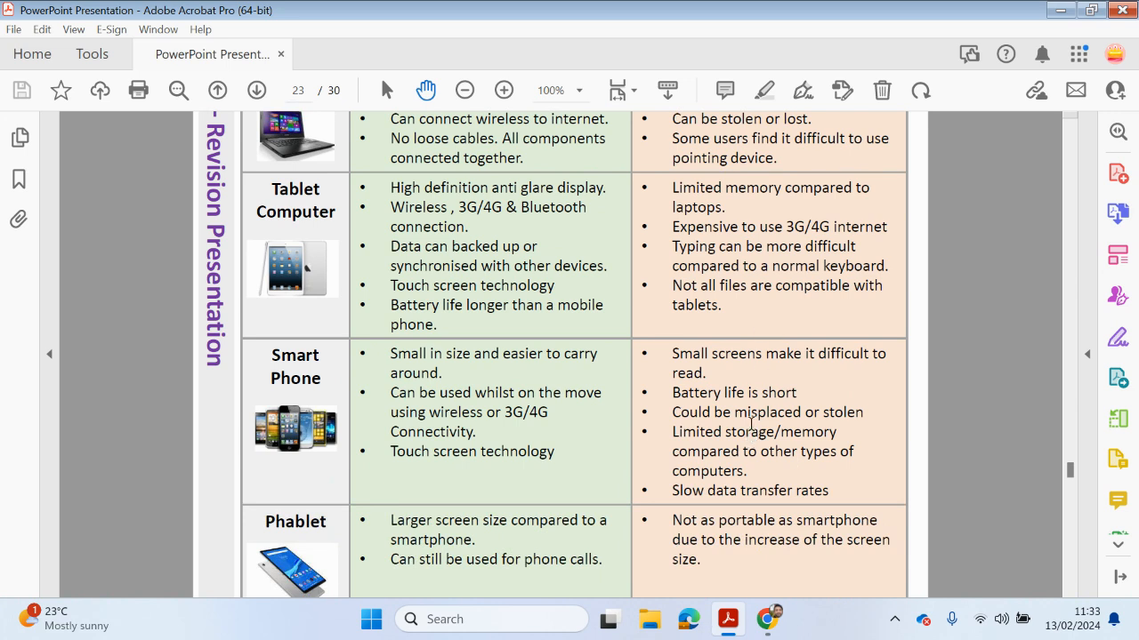
scroll(750, 440, "up", 1)
scroll(750, 440, "up", 1)
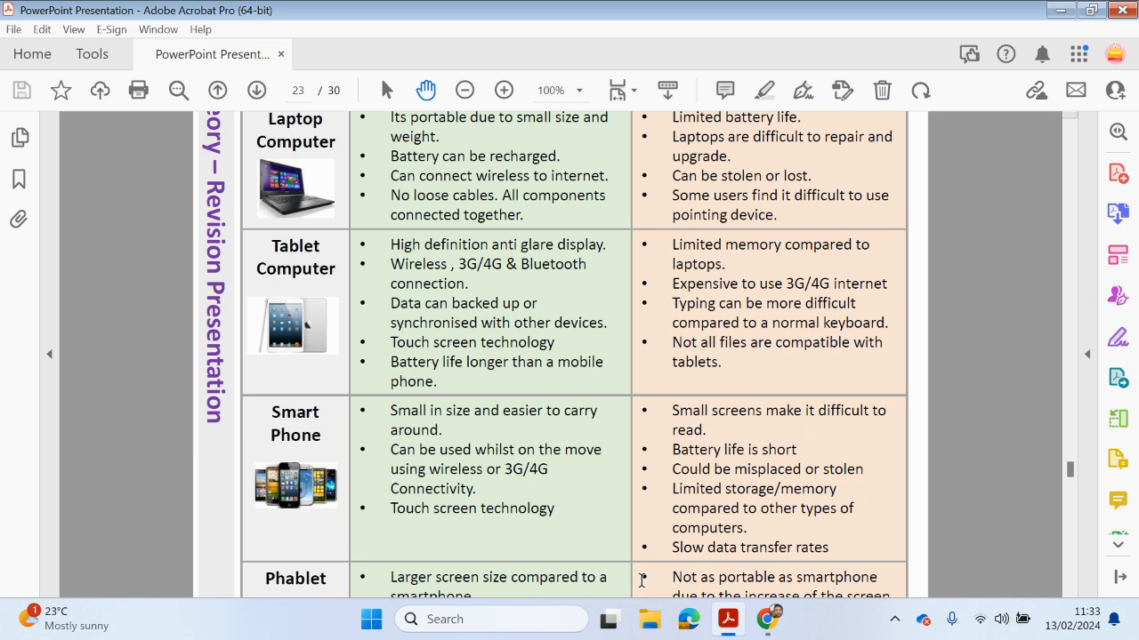
scroll(640, 589, "down", 1)
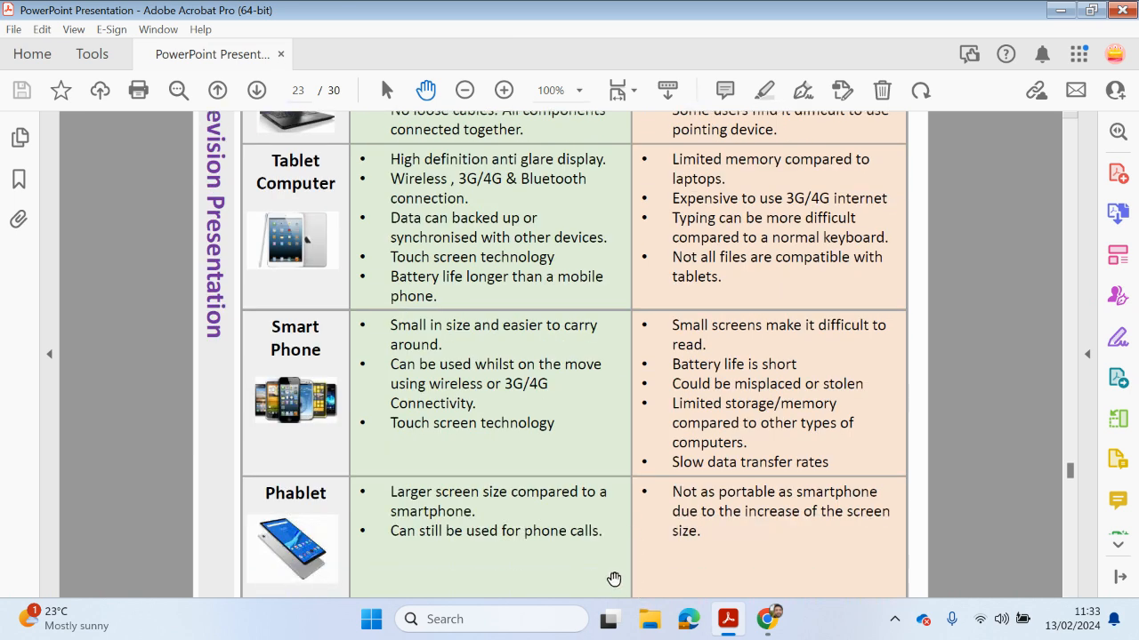
scroll(612, 583, "down", 2)
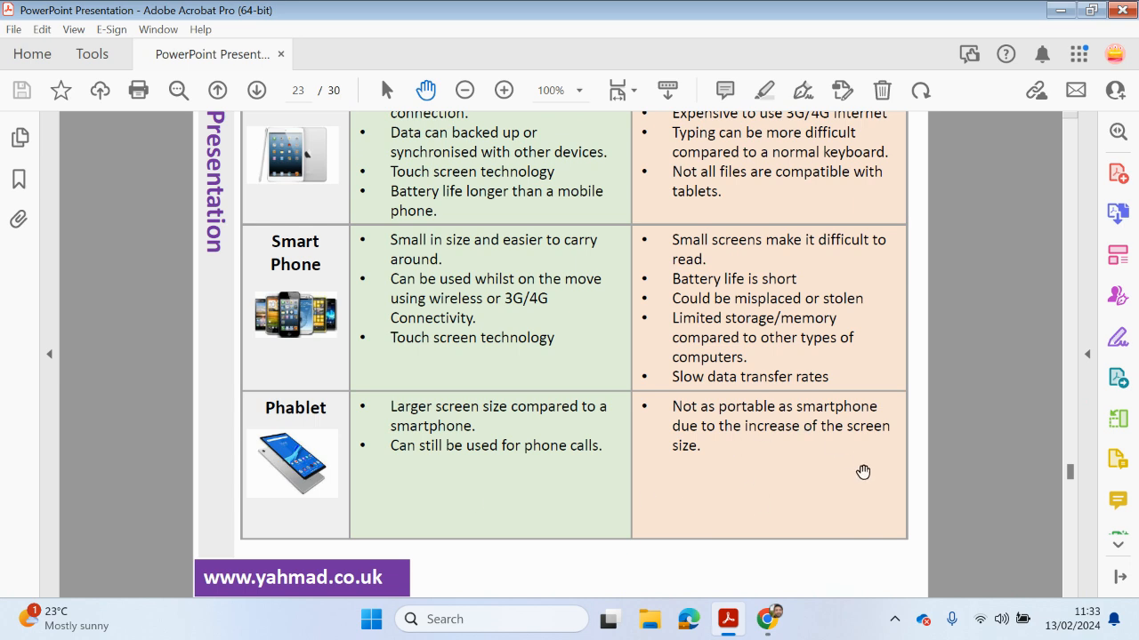
scroll(858, 475, "down", 4)
scroll(859, 475, "down", 4)
scroll(818, 387, "down", 5)
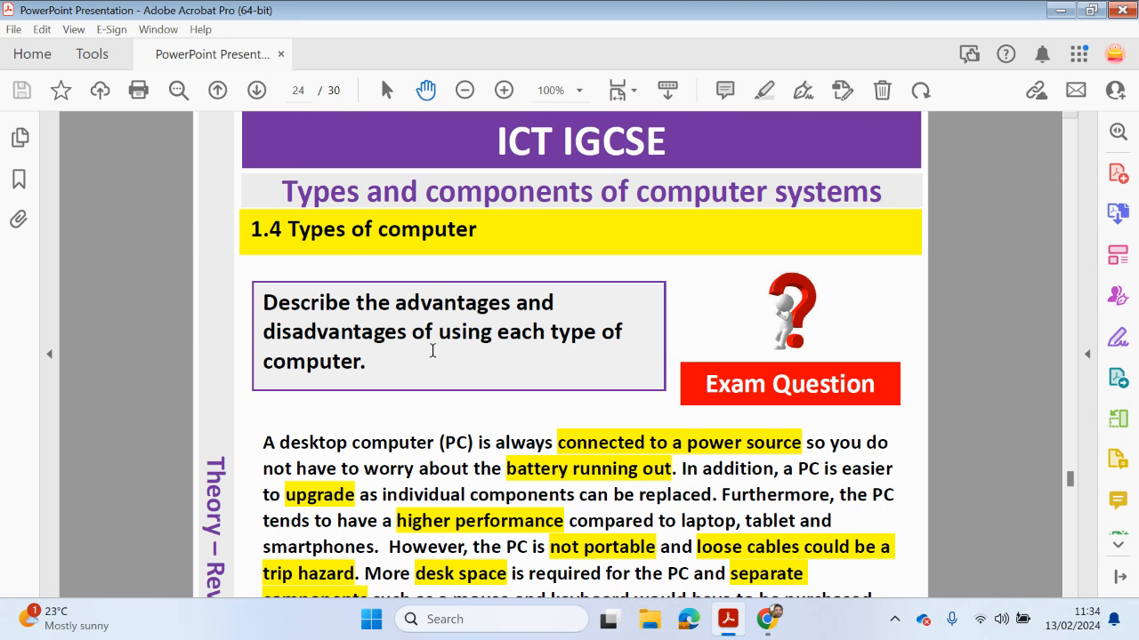
scroll(433, 360, "down", 3)
scroll(433, 360, "down", 3)
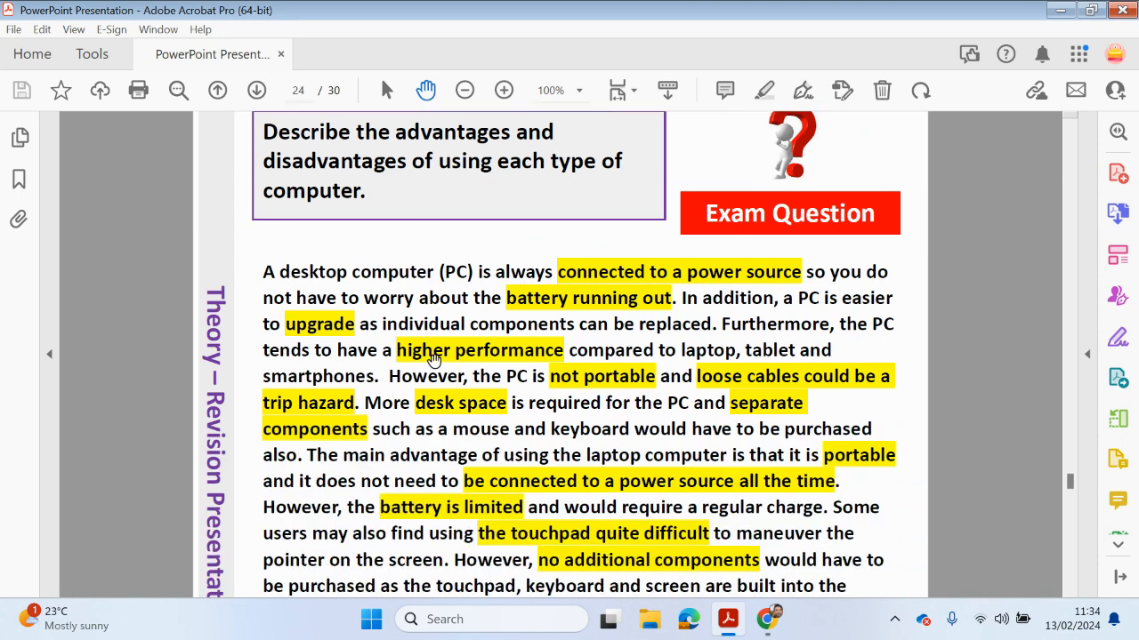
scroll(433, 360, "down", 3)
scroll(433, 359, "down", 3)
scroll(433, 371, "down", 2)
scroll(434, 371, "up", 3)
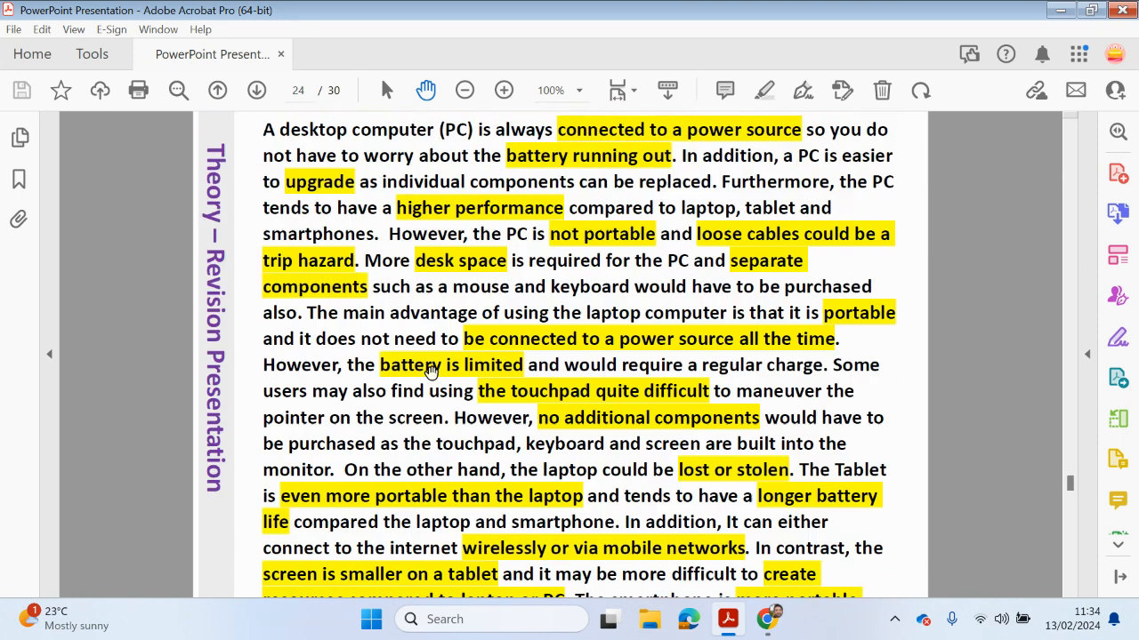
scroll(433, 370, "up", 2)
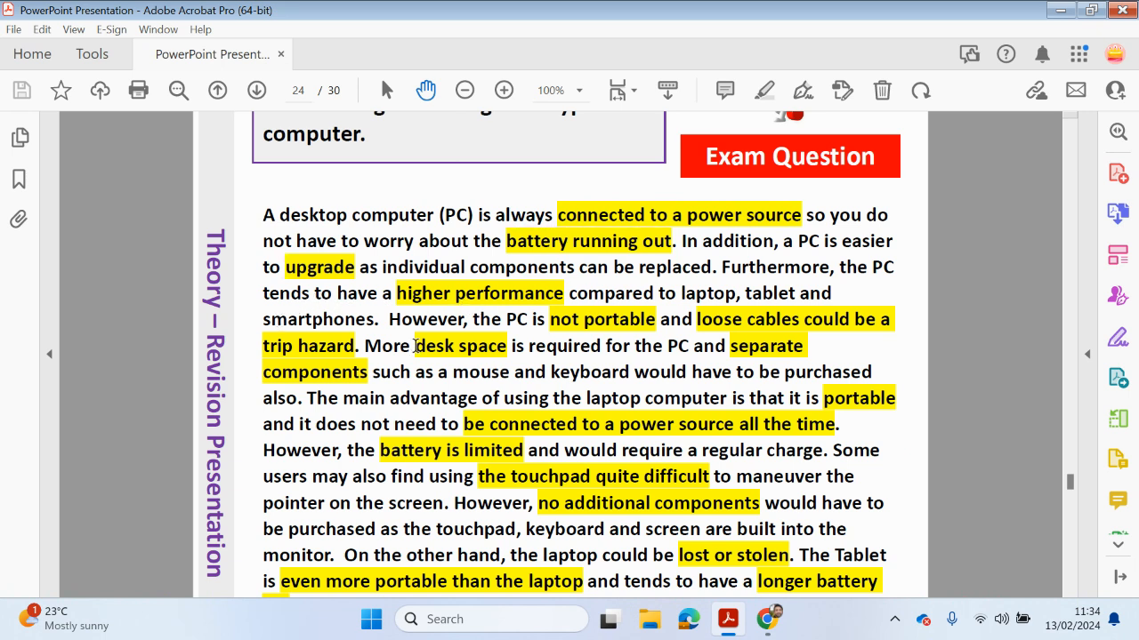
scroll(411, 346, "down", 1)
scroll(412, 346, "down", 1)
scroll(412, 346, "down", 1)
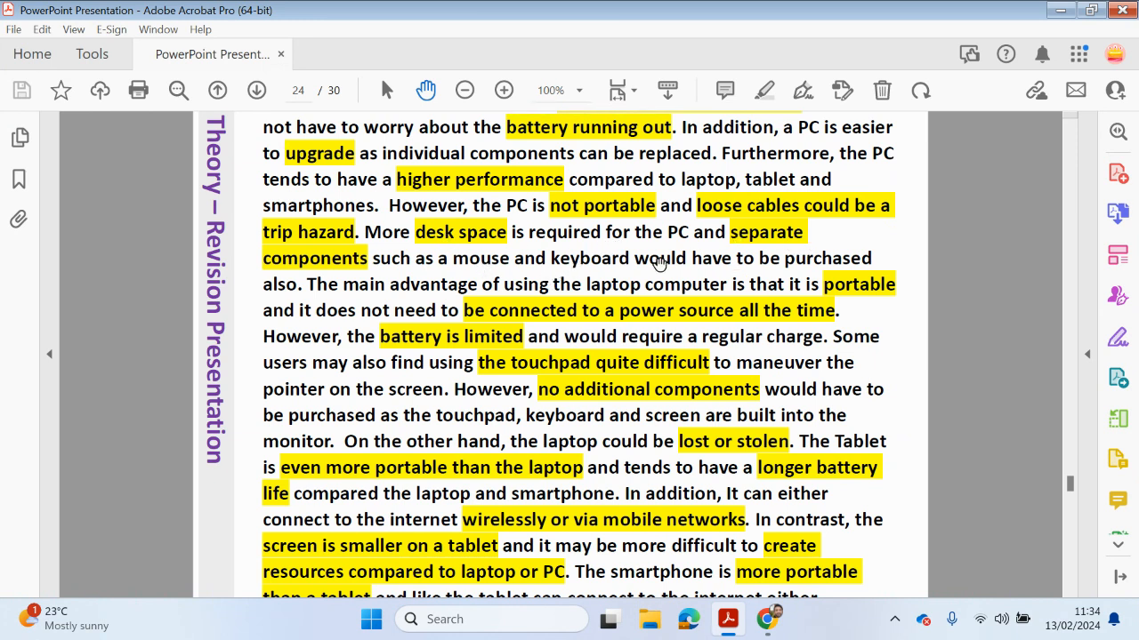
scroll(762, 294, "down", 1)
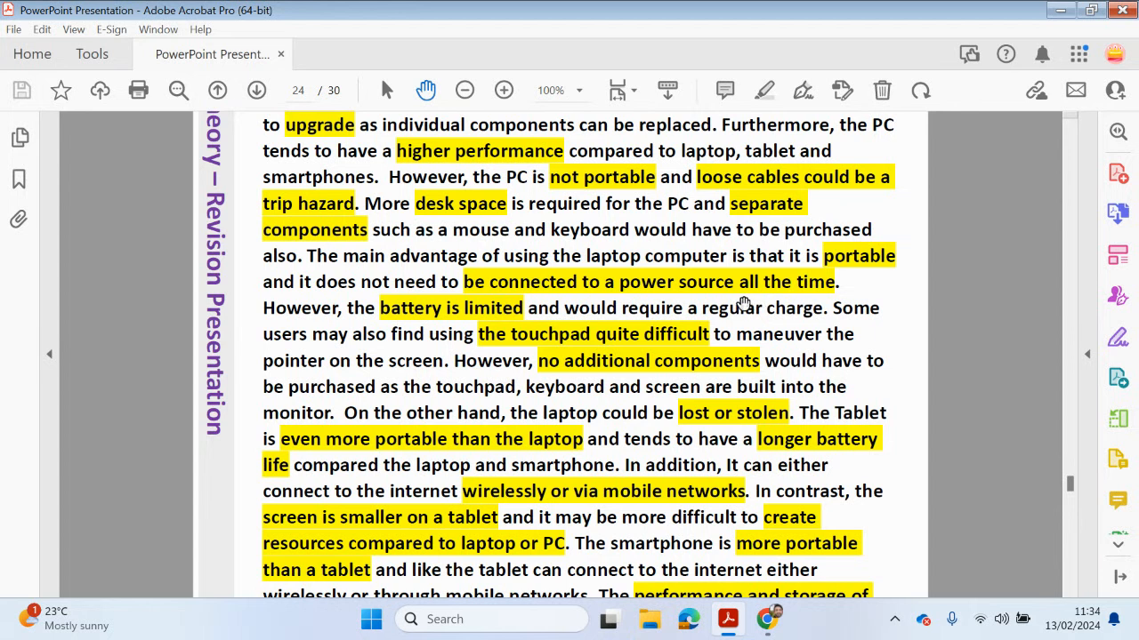
scroll(751, 301, "down", 1)
scroll(745, 302, "down", 1)
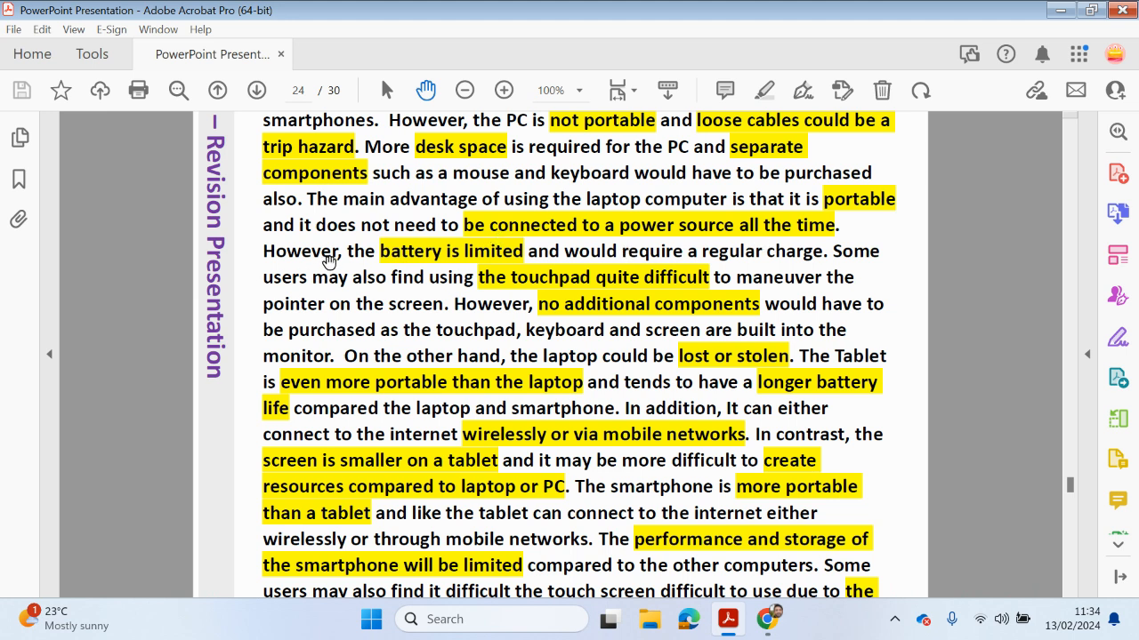
scroll(525, 277, "down", 1)
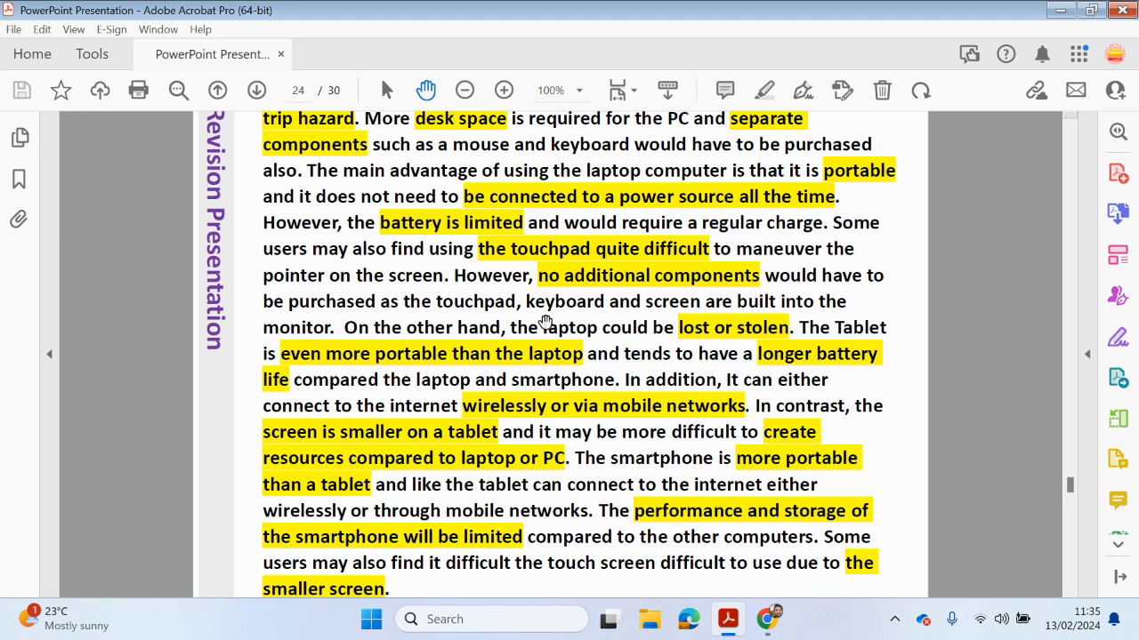
scroll(576, 360, "down", 1)
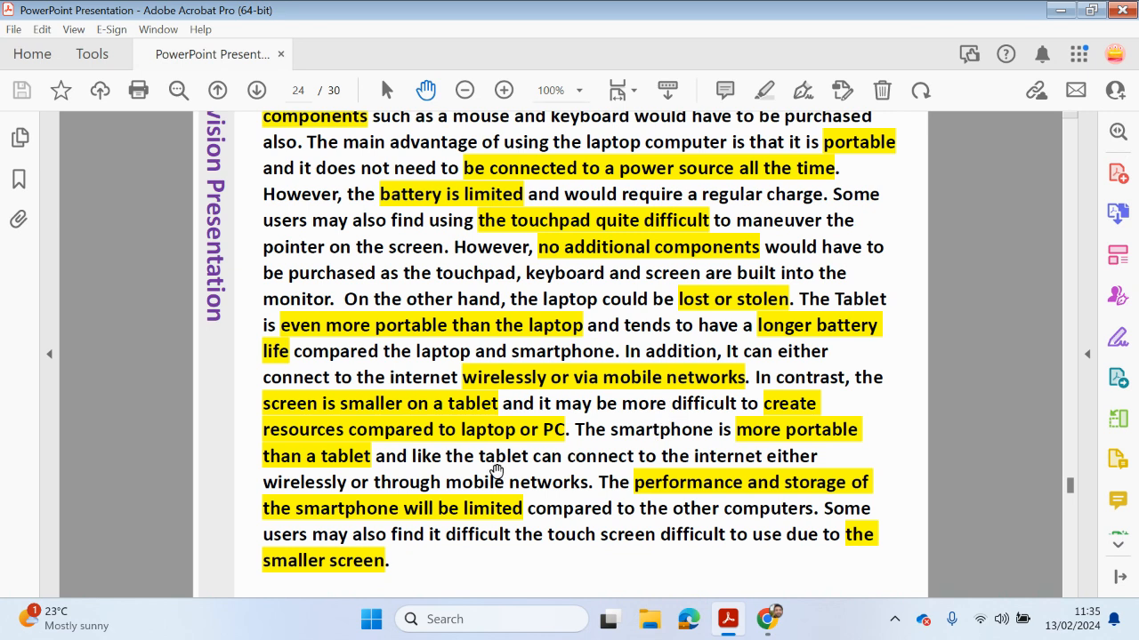
scroll(479, 457, "down", 1)
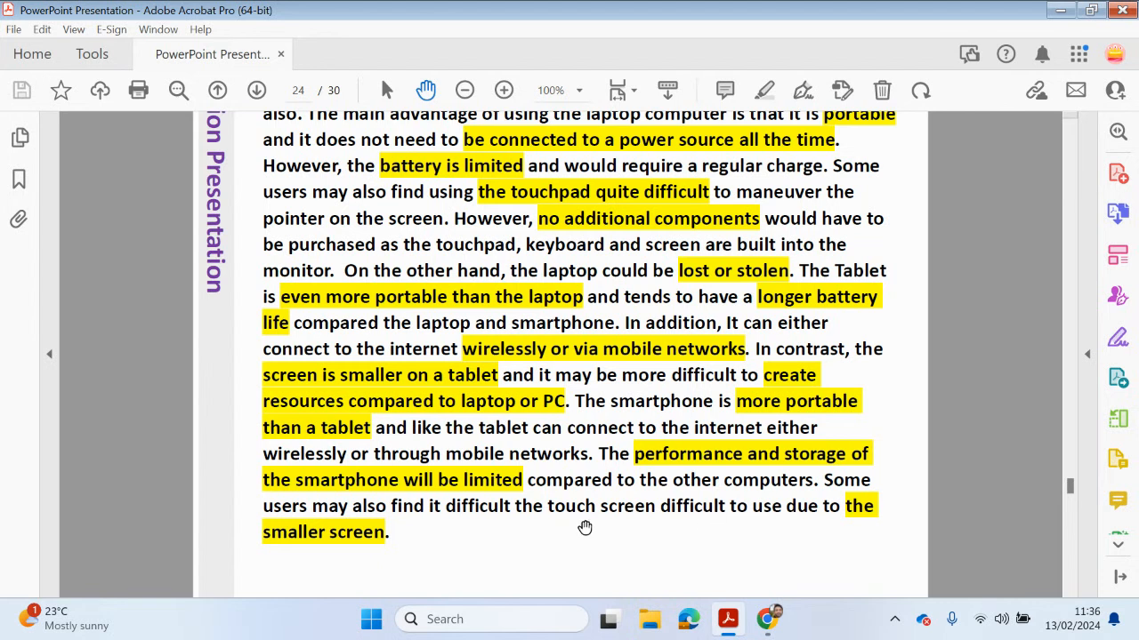
scroll(585, 527, "down", 1)
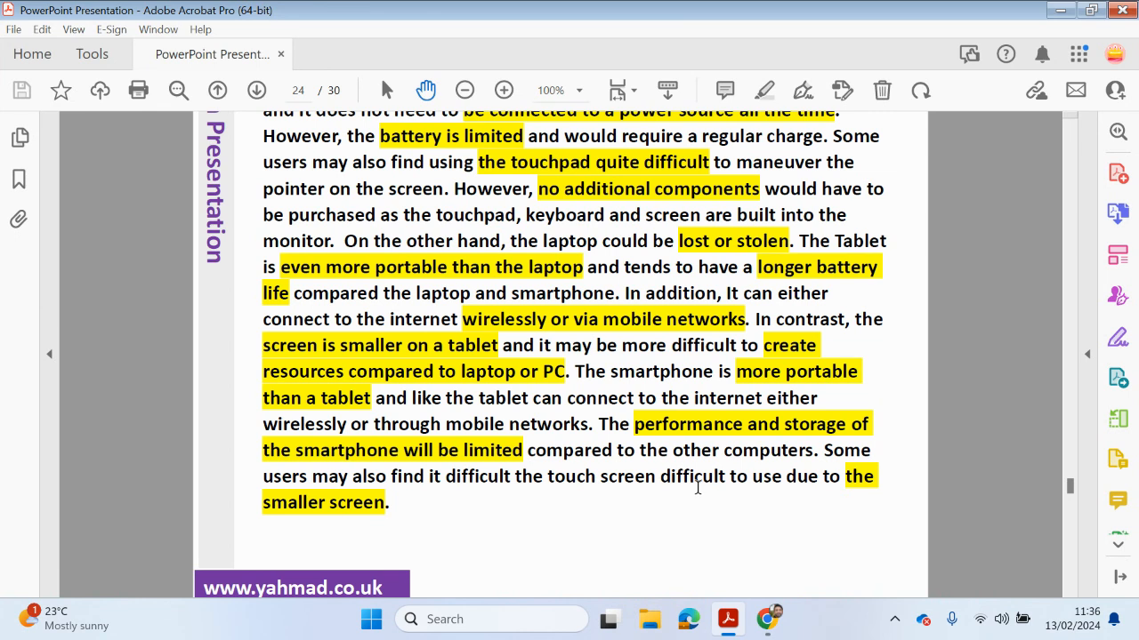
scroll(605, 396, "up", 3)
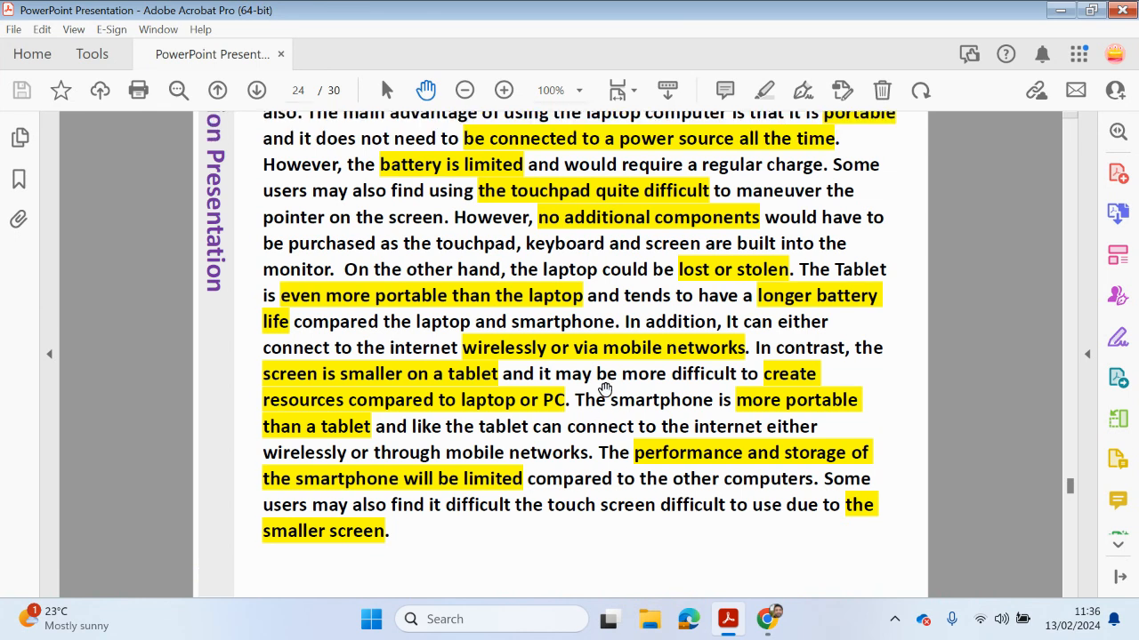
scroll(605, 396, "up", 3)
scroll(605, 396, "up", 3)
scroll(605, 396, "up", 3)
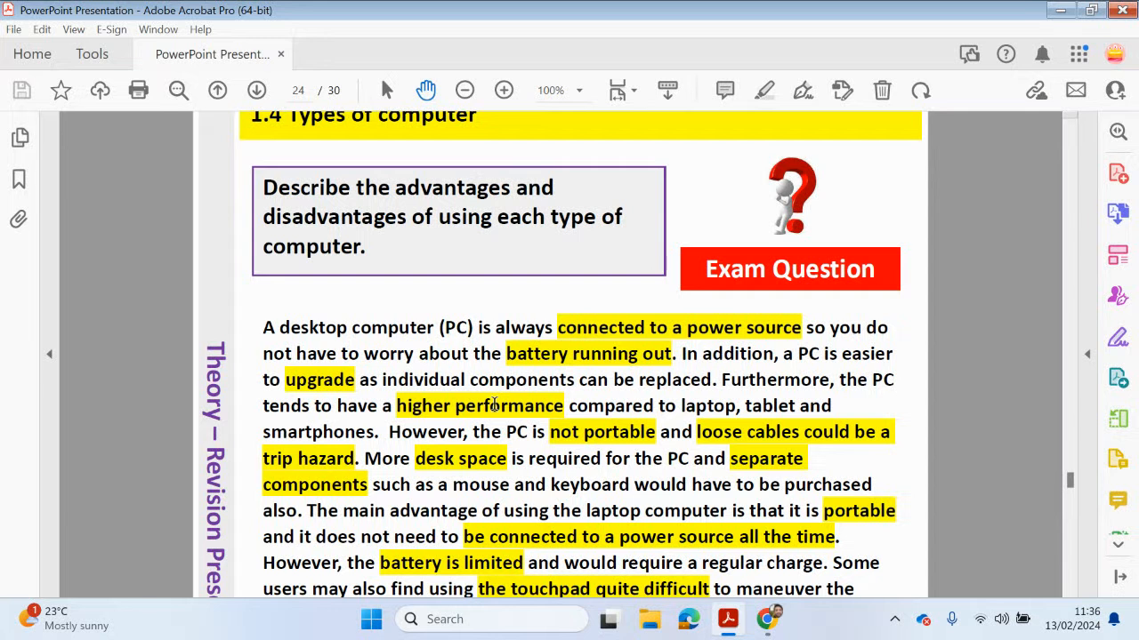
scroll(492, 402, "down", 5)
scroll(492, 402, "up", 3)
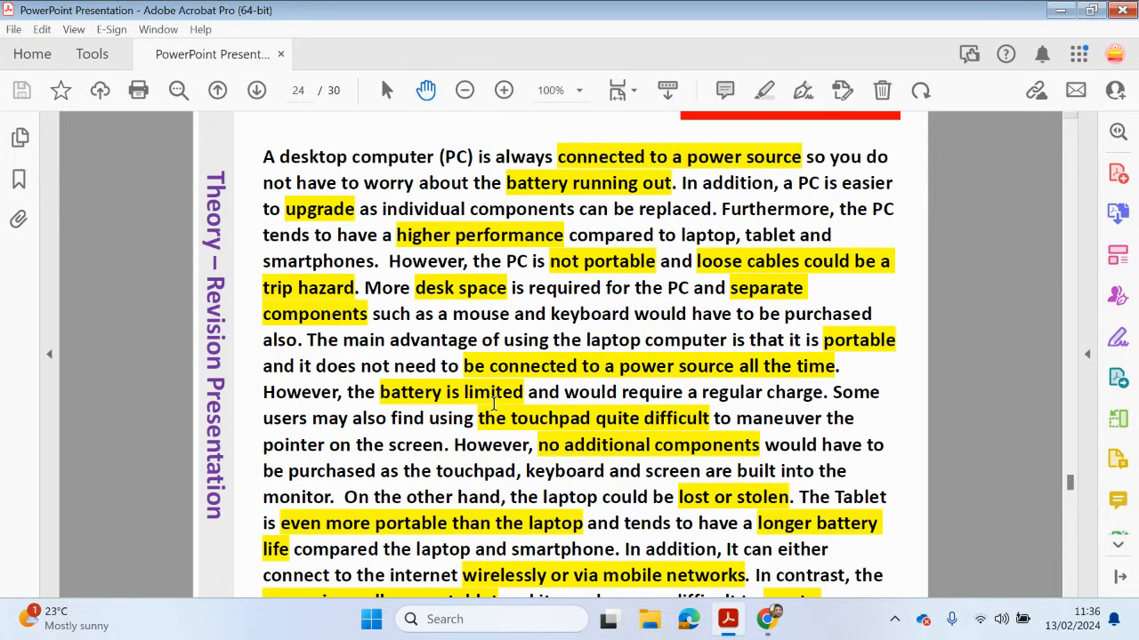
scroll(492, 402, "down", 4)
scroll(492, 402, "down", 3)
scroll(491, 402, "down", 4)
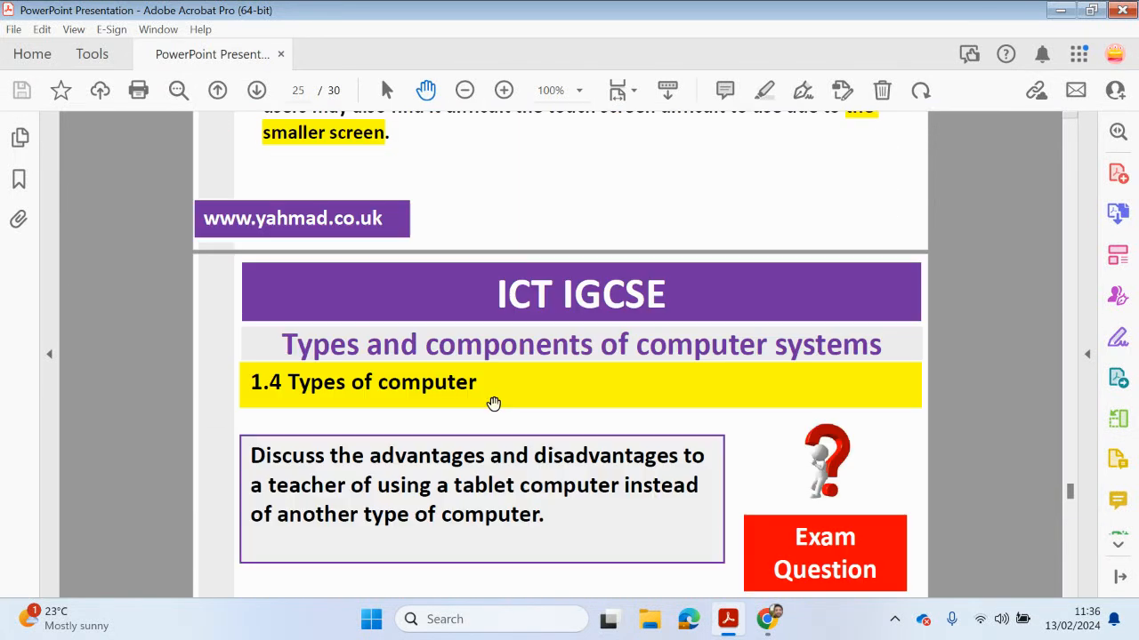
scroll(492, 402, "down", 3)
scroll(492, 402, "down", 2)
scroll(492, 402, "down", 3)
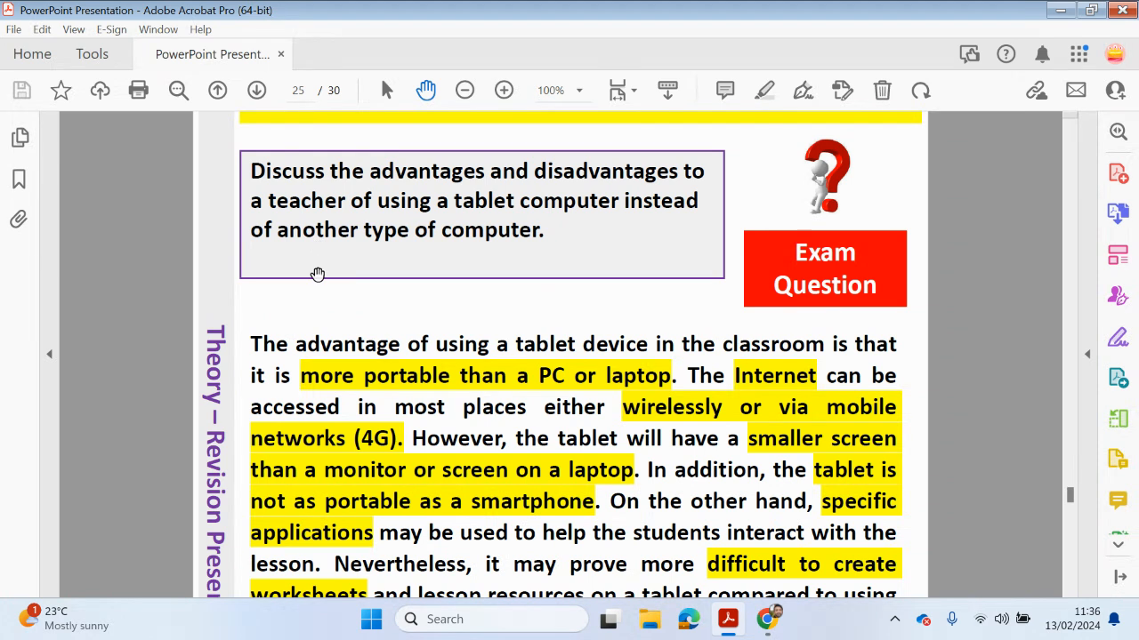
scroll(318, 274, "down", 3)
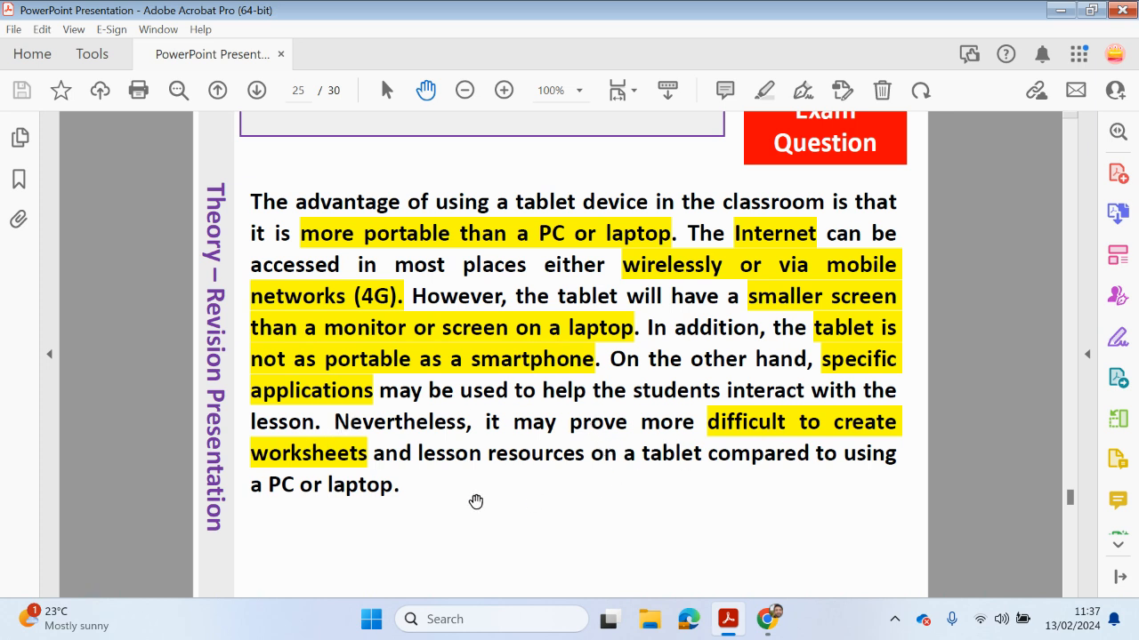
scroll(475, 502, "down", 3)
scroll(476, 502, "down", 3)
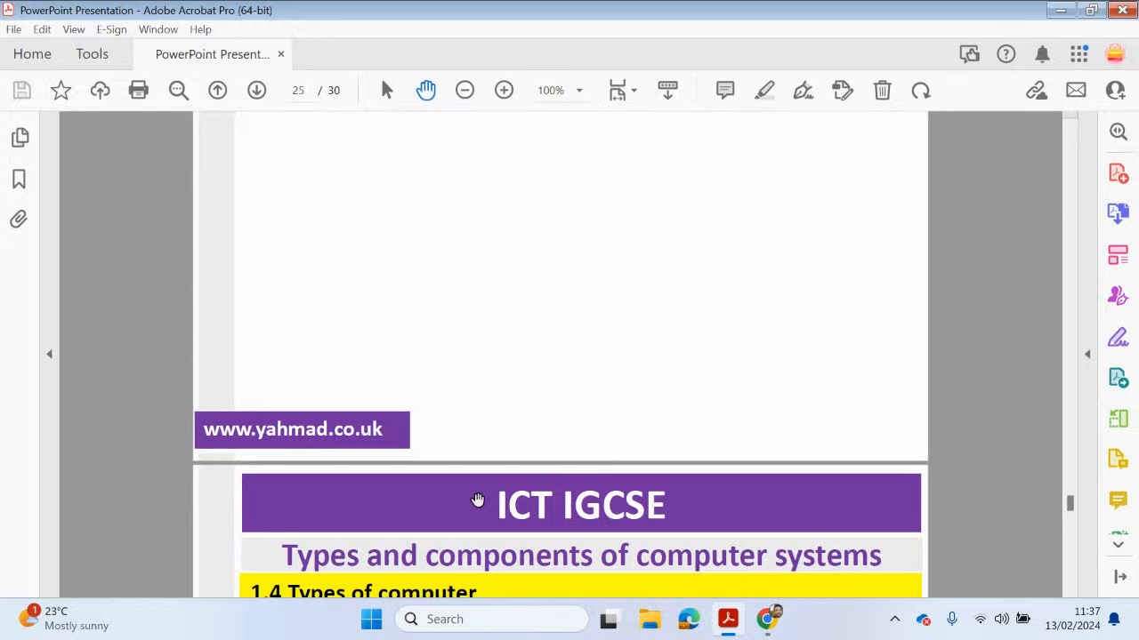
scroll(476, 502, "down", 3)
scroll(476, 502, "down", 2)
scroll(483, 497, "down", 3)
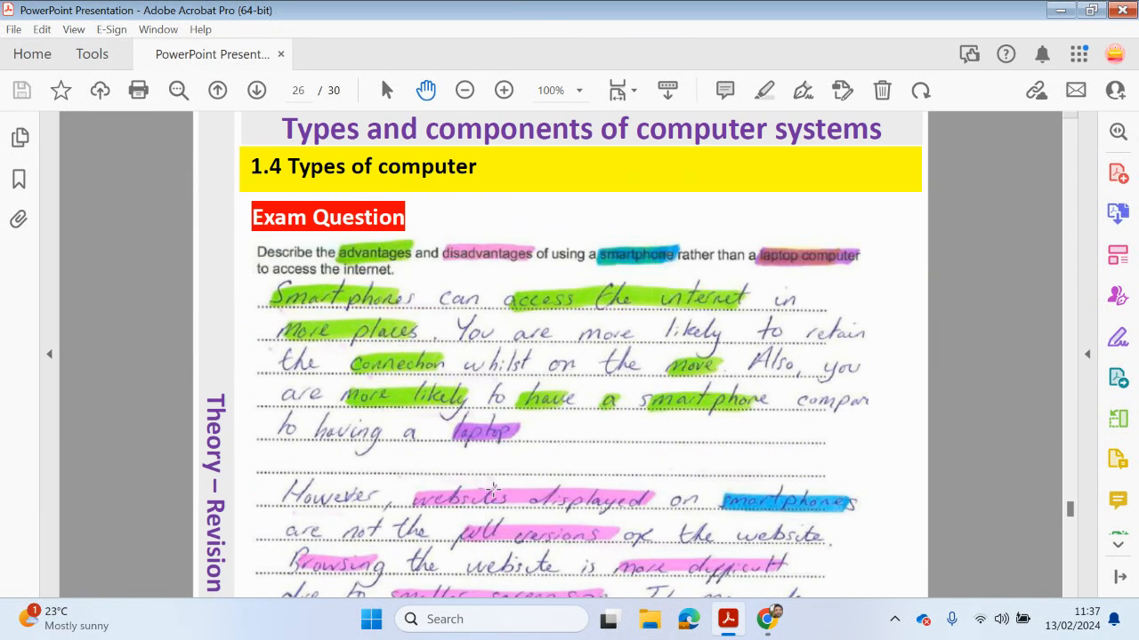
scroll(490, 491, "down", 2)
scroll(492, 487, "down", 2)
scroll(492, 488, "down", 3)
scroll(492, 487, "up", 3)
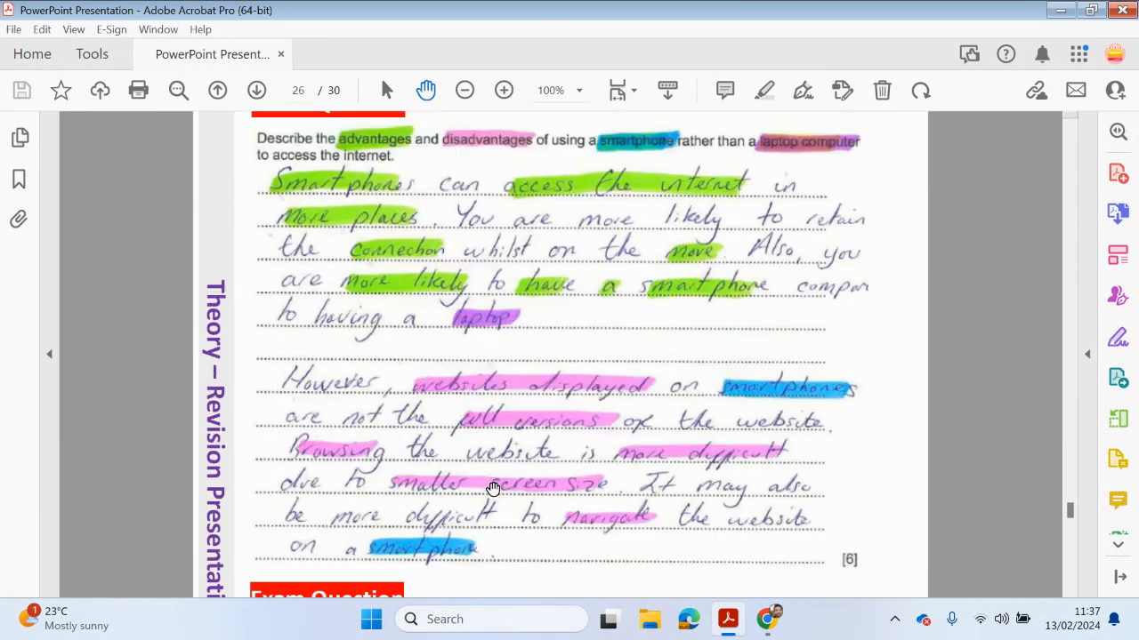
scroll(492, 487, "up", 1)
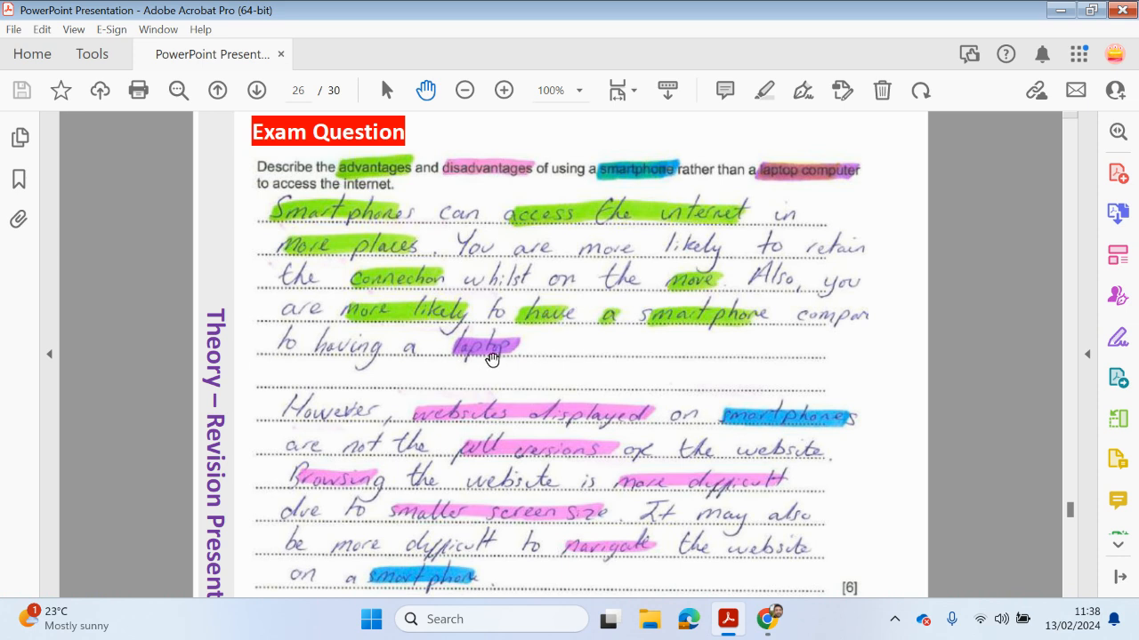
scroll(493, 360, "down", 1)
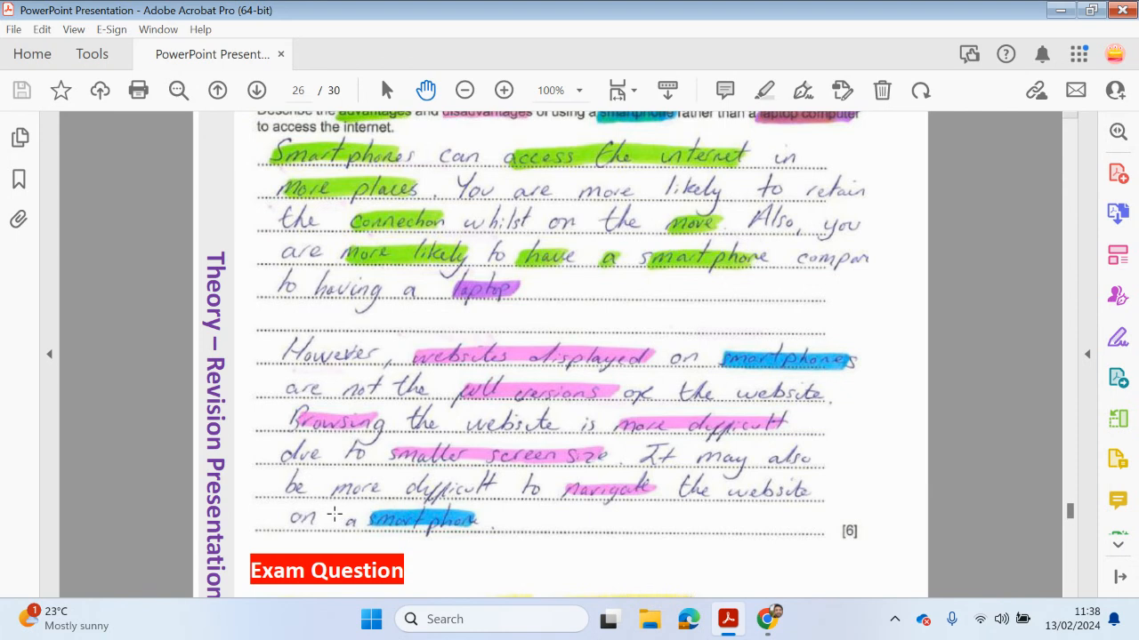
scroll(394, 532, "up", 2)
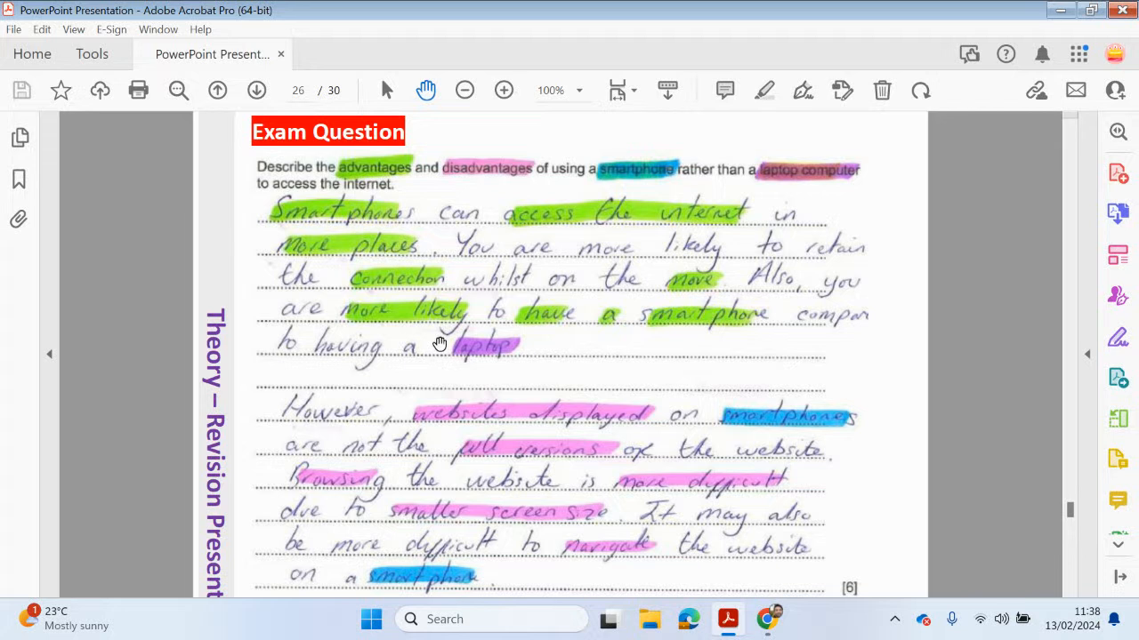
scroll(436, 343, "down", 5)
scroll(436, 342, "down", 5)
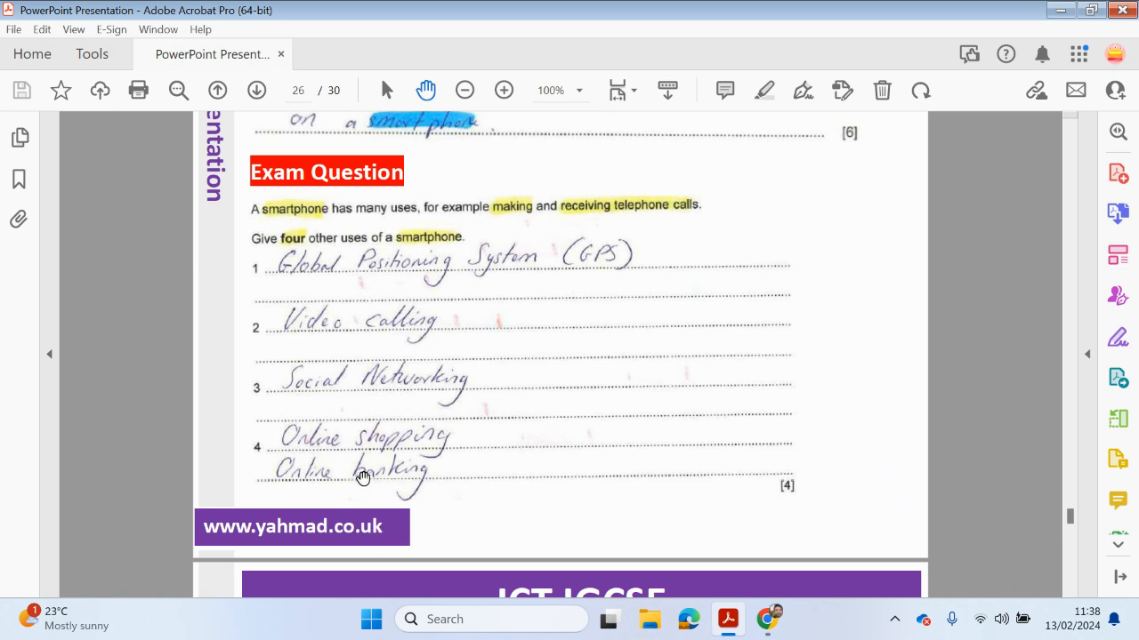
scroll(363, 467, "down", 3)
scroll(375, 513, "down", 4)
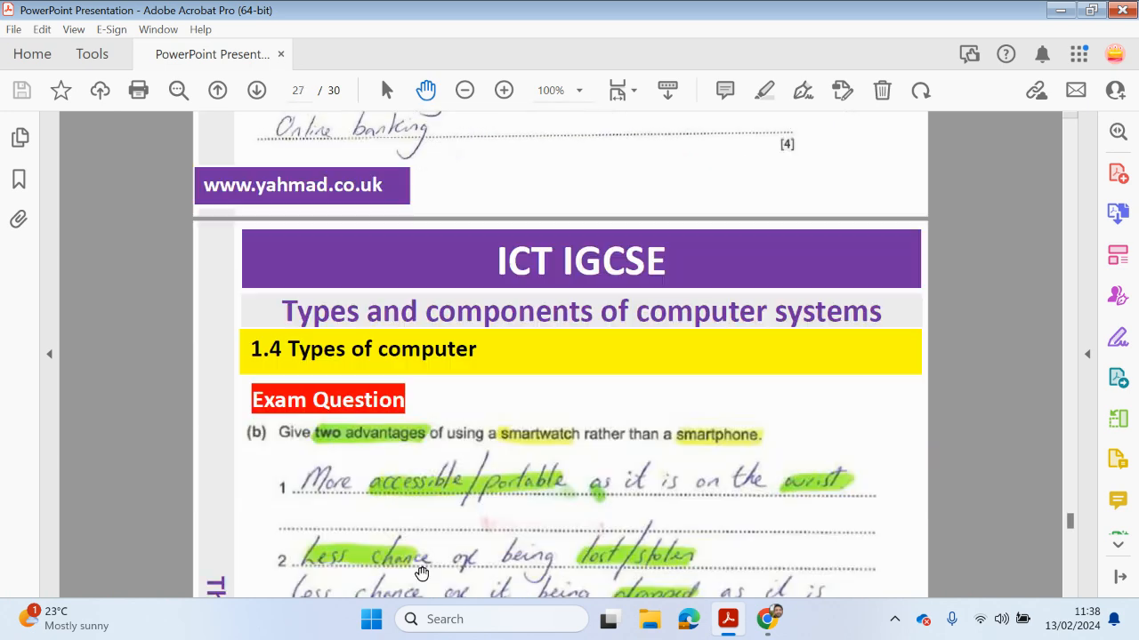
scroll(375, 514, "down", 3)
scroll(383, 534, "down", 2)
scroll(436, 573, "down", 2)
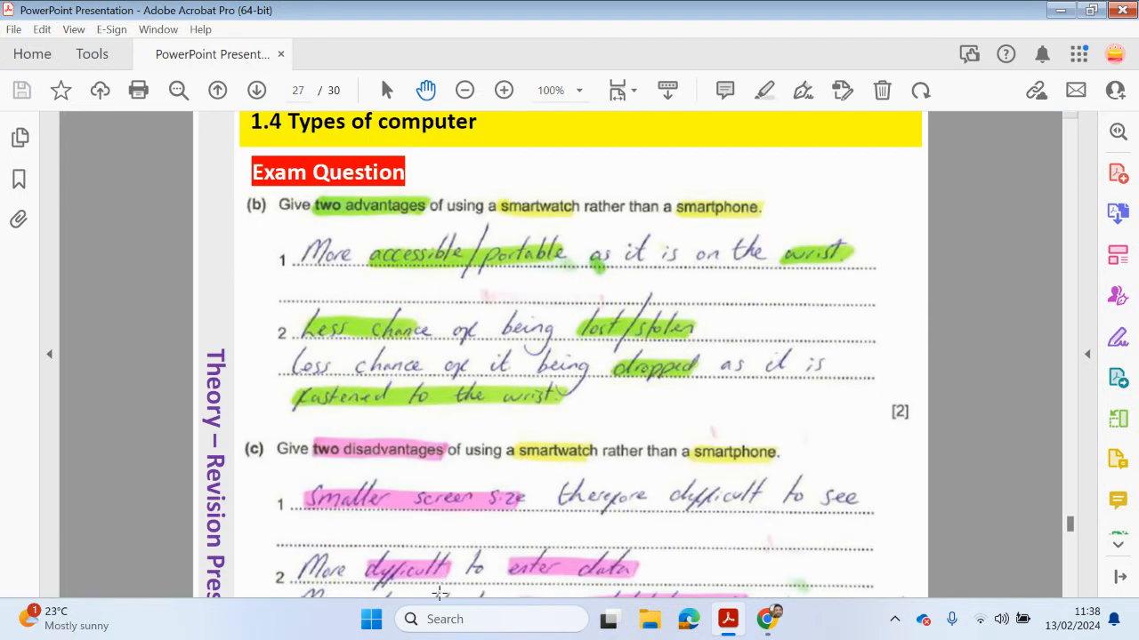
scroll(395, 510, "down", 1)
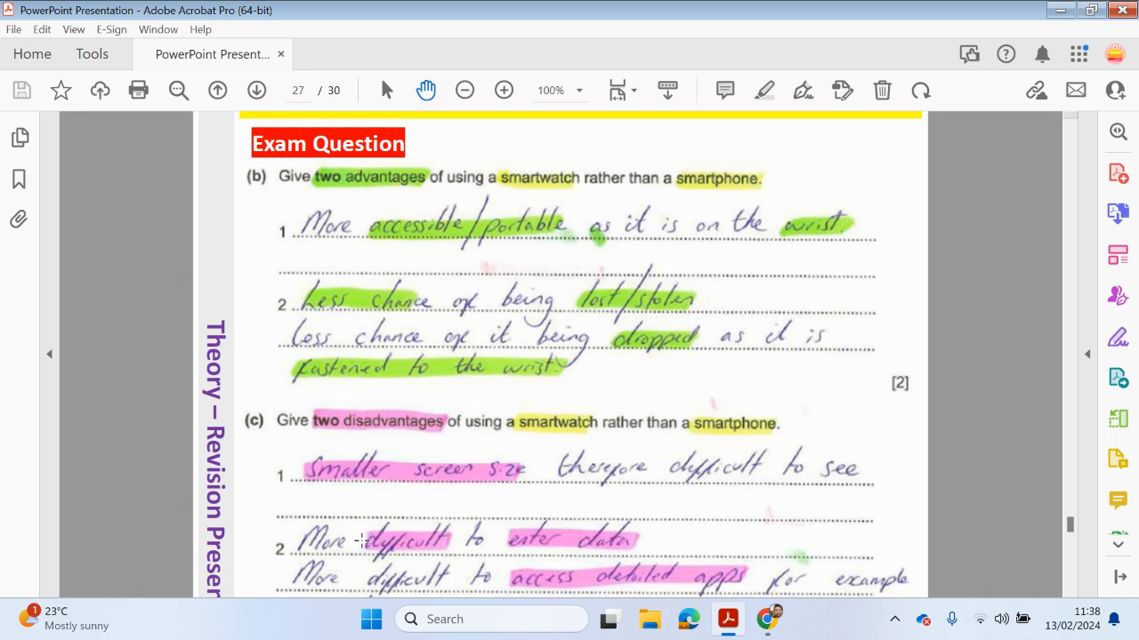
scroll(361, 540, "down", 1)
scroll(352, 556, "down", 1)
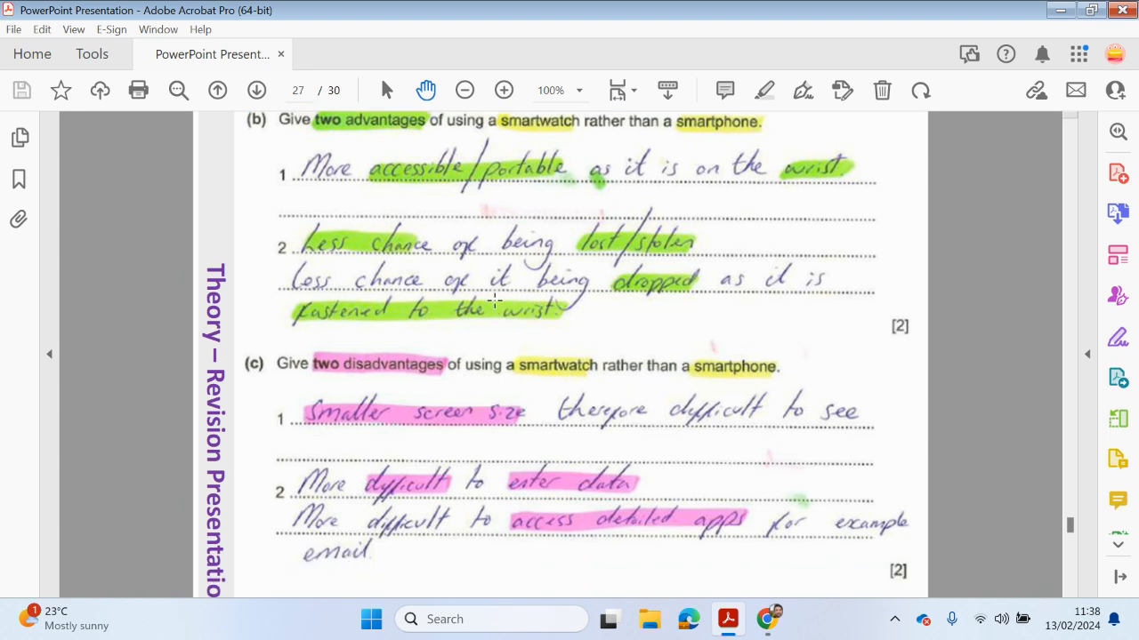
scroll(494, 303, "down", 3)
scroll(495, 302, "down", 3)
scroll(494, 303, "down", 4)
scroll(495, 302, "down", 3)
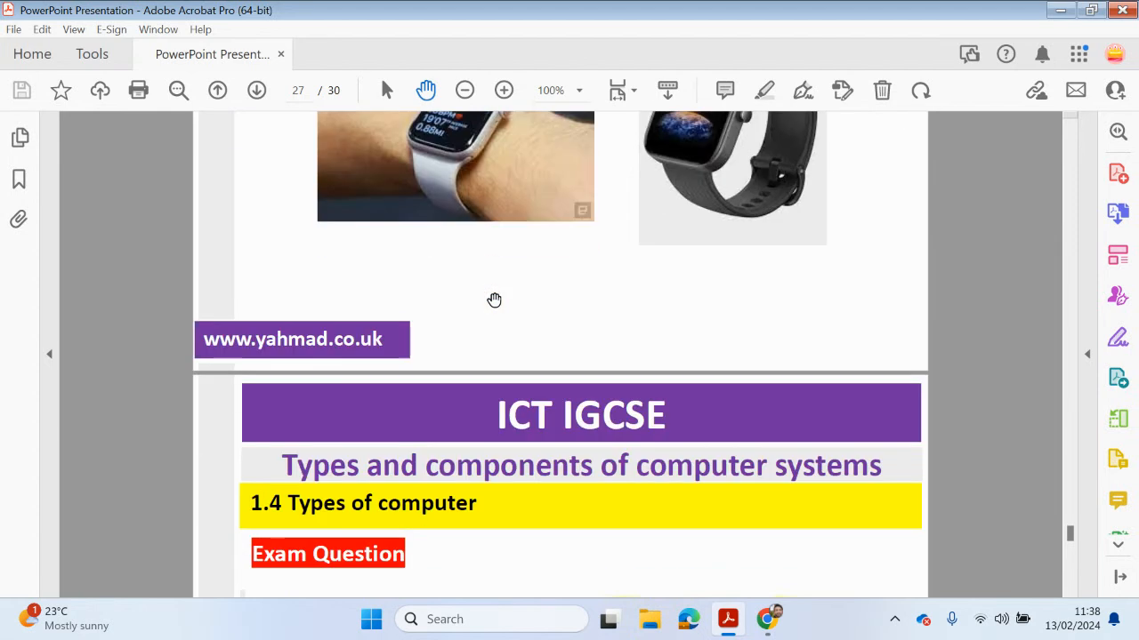
scroll(494, 301, "down", 4)
scroll(494, 301, "down", 3)
scroll(495, 301, "down", 4)
scroll(479, 322, "down", 3)
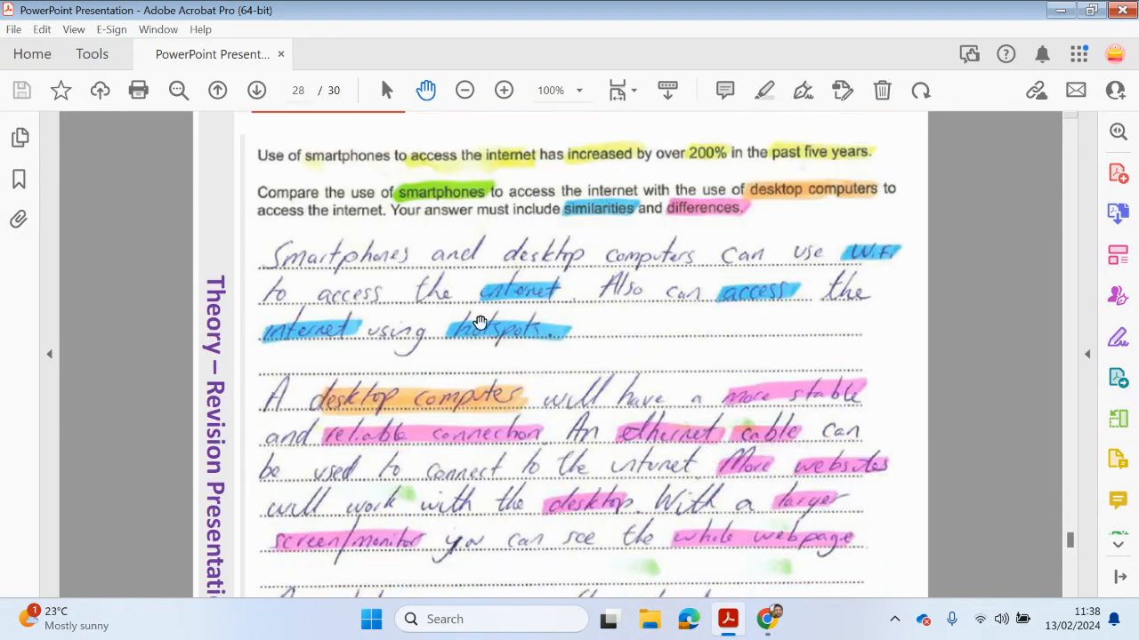
scroll(480, 326, "down", 2)
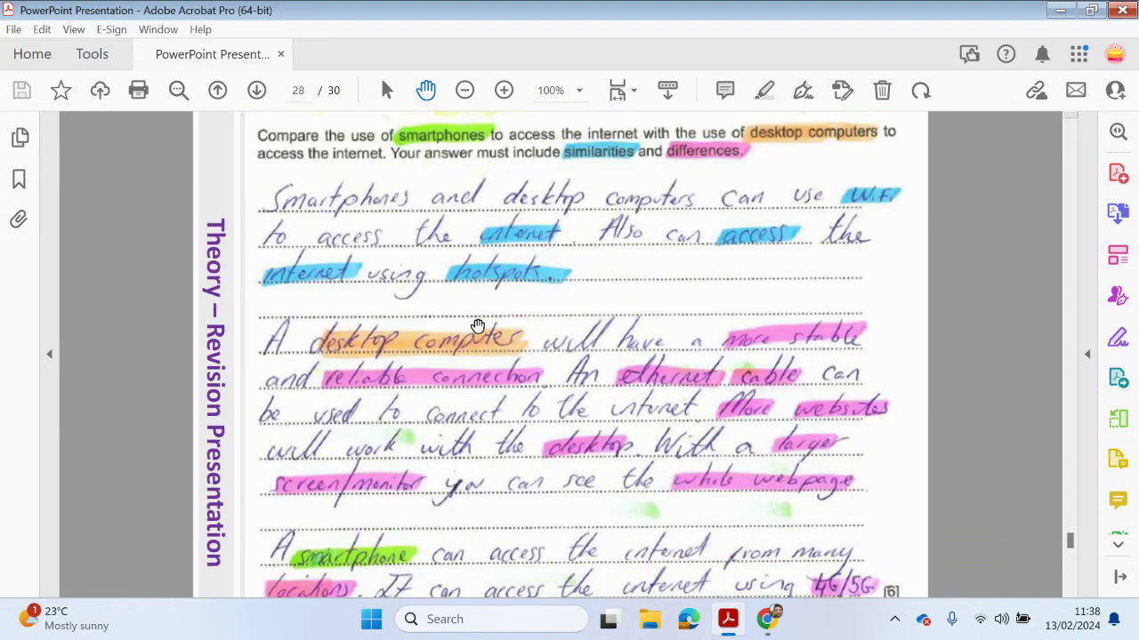
Zoom out to 75% so the whole smartphones-versus-desktop answer fits on screen.
left_click(463, 90)
scroll(800, 474, "up", 1)
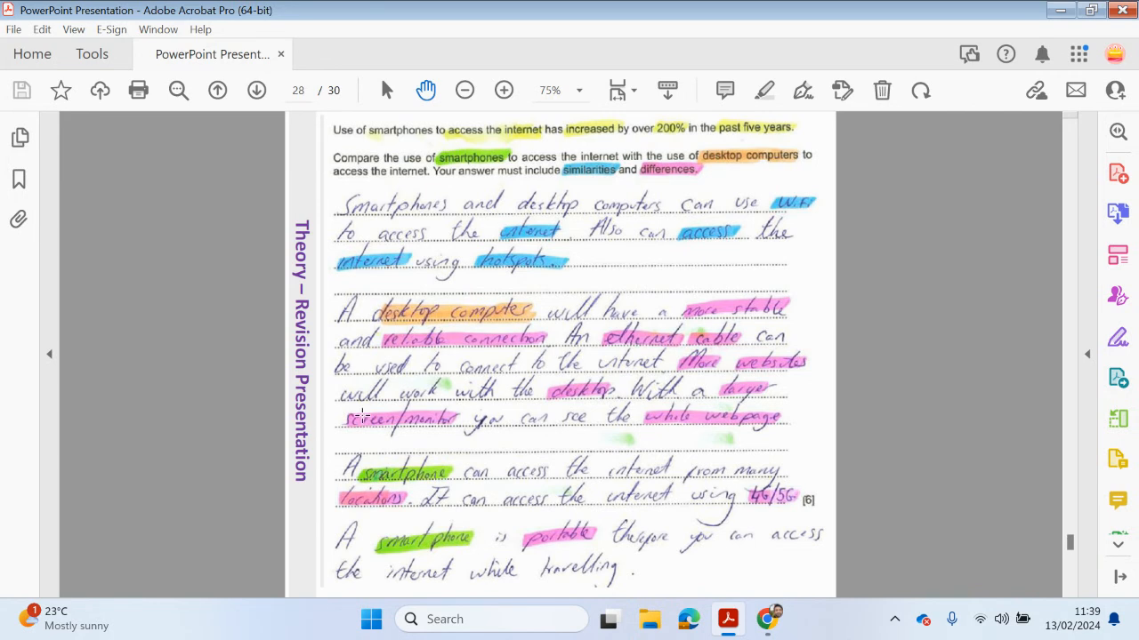
scroll(357, 419, "down", 5)
scroll(358, 419, "down", 5)
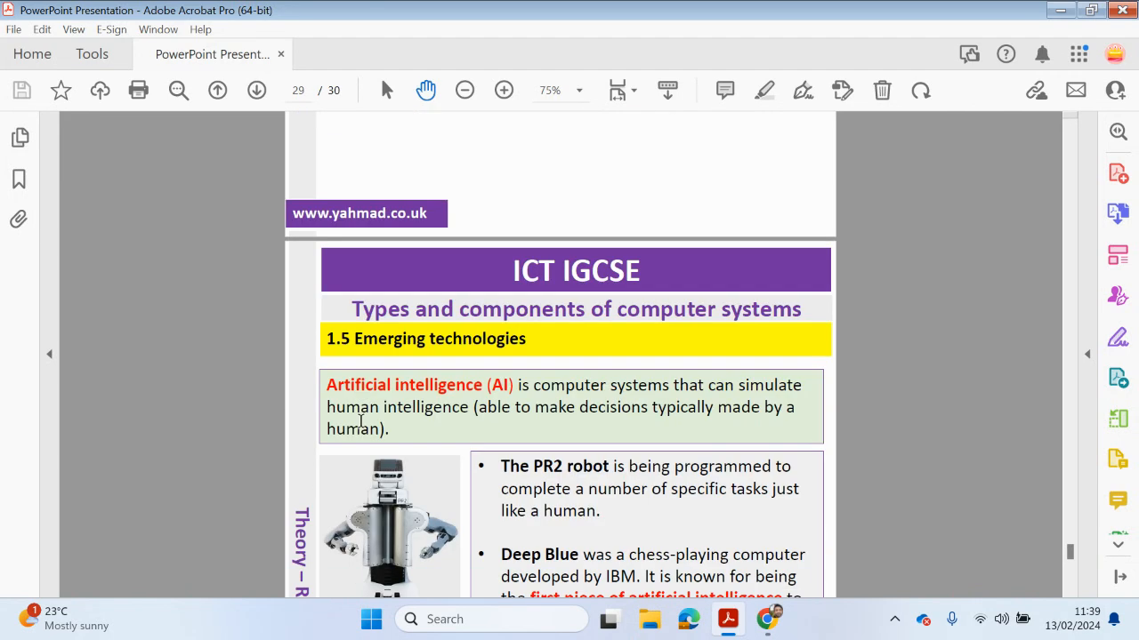
scroll(350, 405, "down", 2)
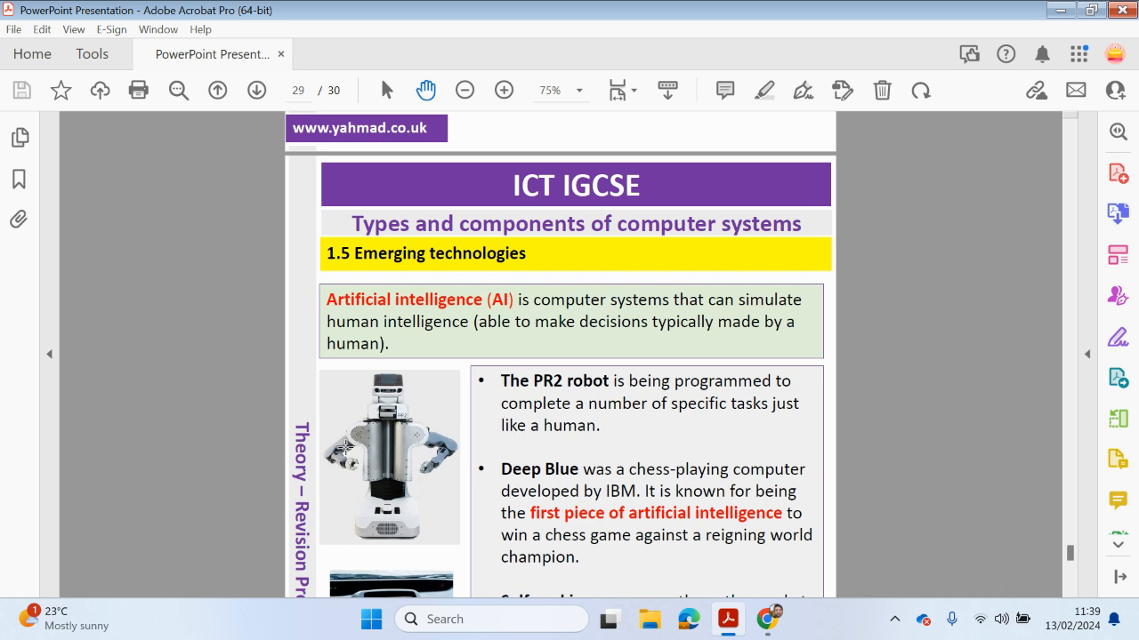